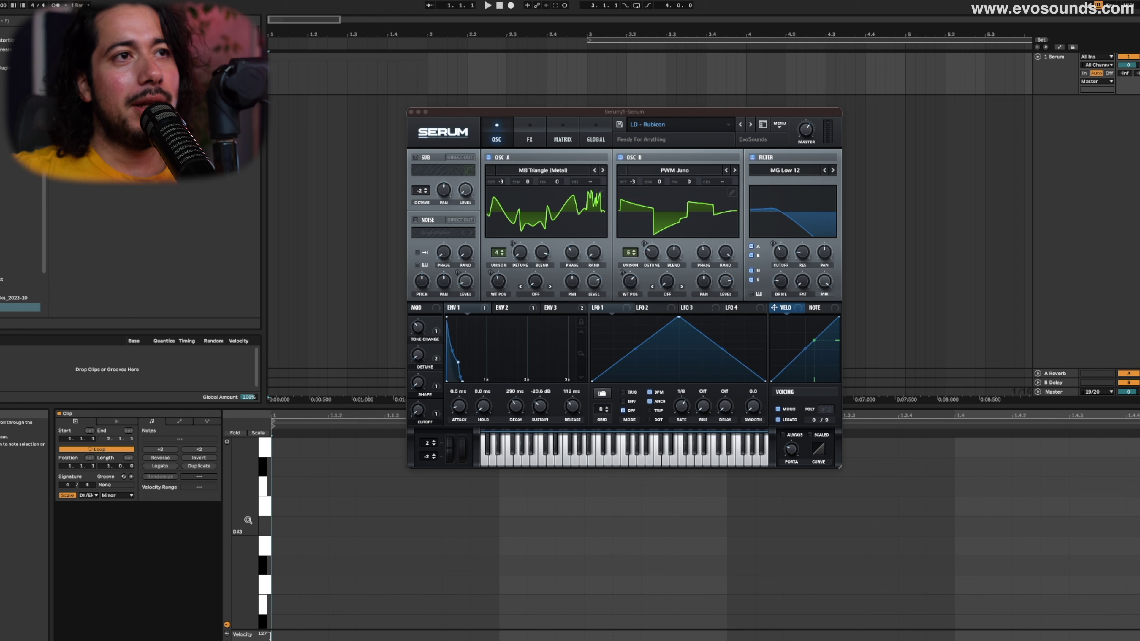
# Step: Resize the piano roll of the empty Minor-scale clip on Serum's LD - Rubicon track
pyautogui.moveTo(248, 520); pyautogui.dragTo(248, 530)
# Step: Add a D#3 note at the clip start and quantize it onto the first beat
pyautogui.doubleClick(288, 544)
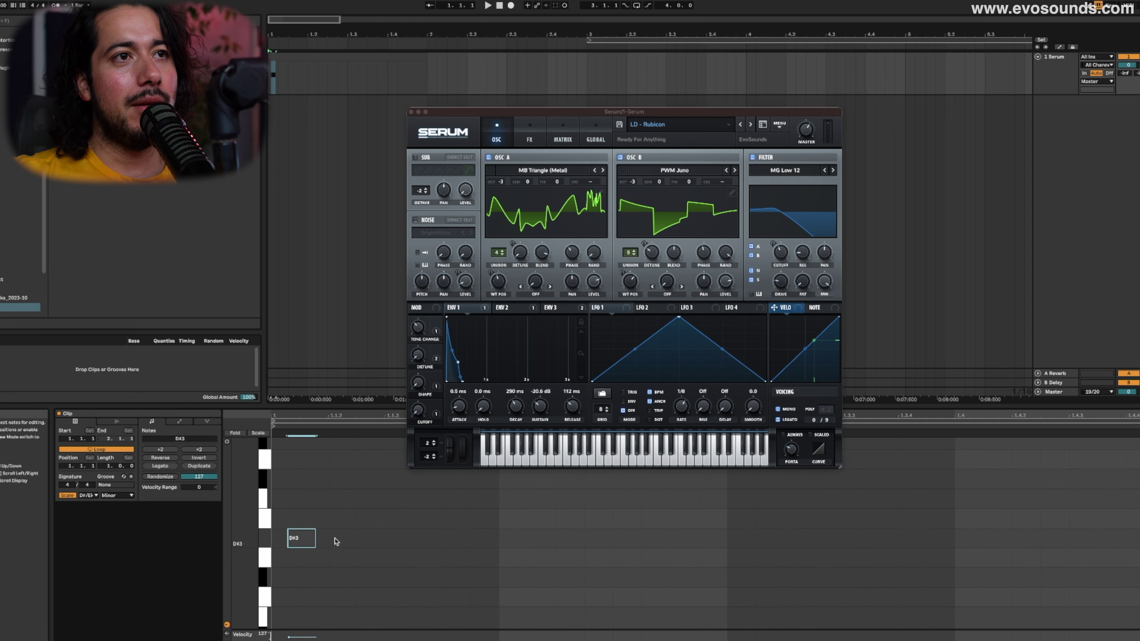
pyautogui.rightClick(345, 535)
pyautogui.click(412, 490)
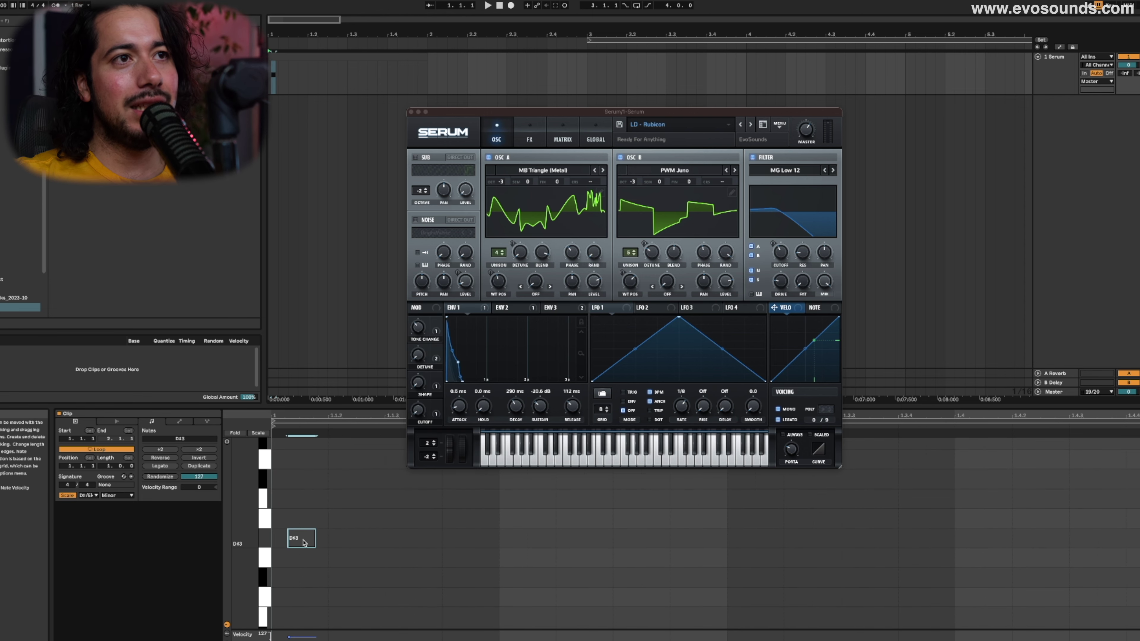
pyautogui.hotkey('ctrl', 'u')
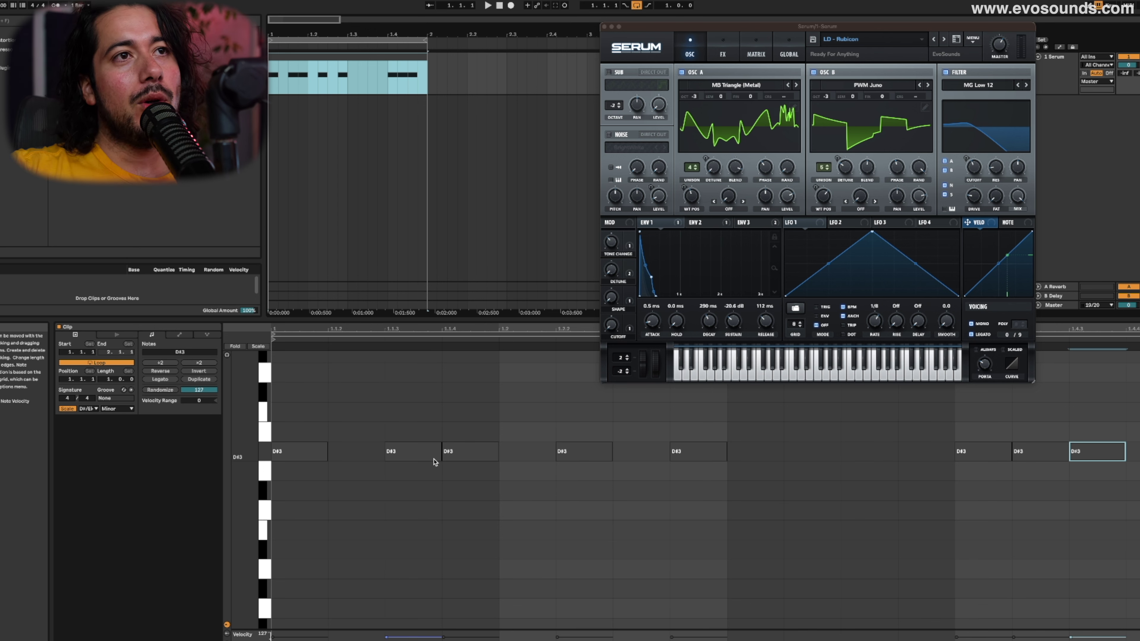
# Step: Set a 1/32 grid and duplicate D#3 notes into quick short repeated pairs
pyautogui.rightClick(442, 439)
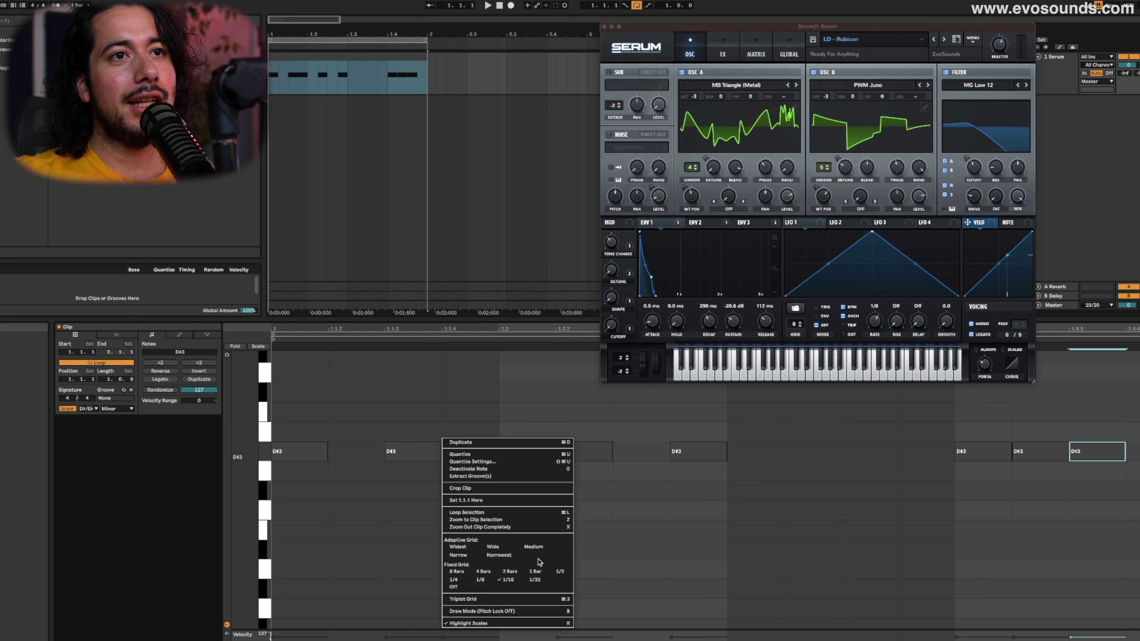
pyautogui.click(541, 581)
pyautogui.click(451, 470)
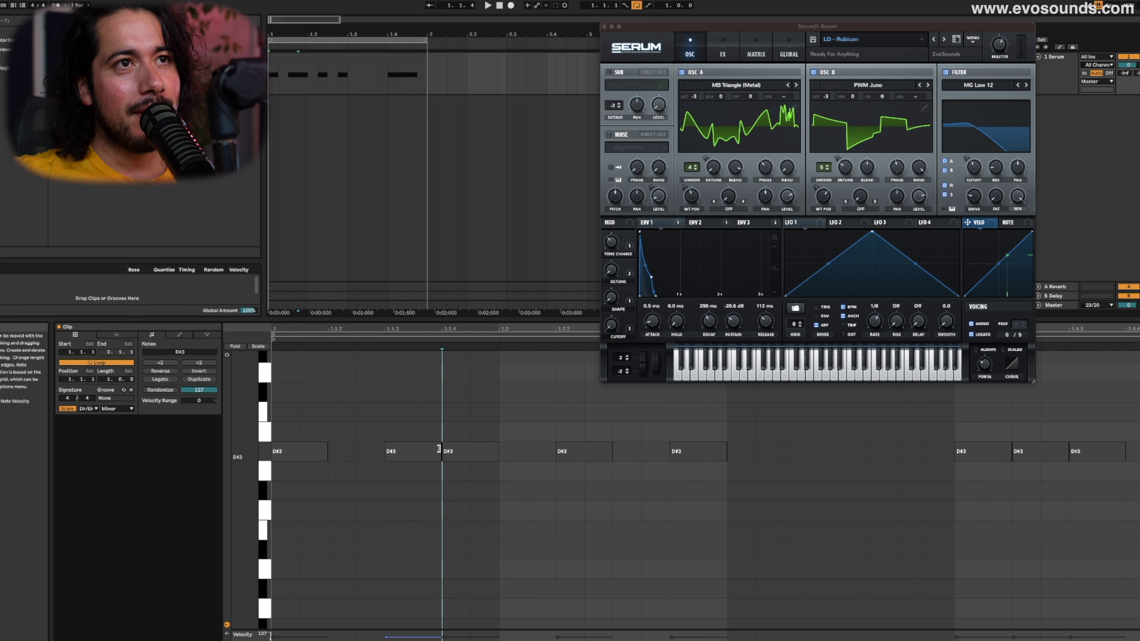
pyautogui.click(439, 451)
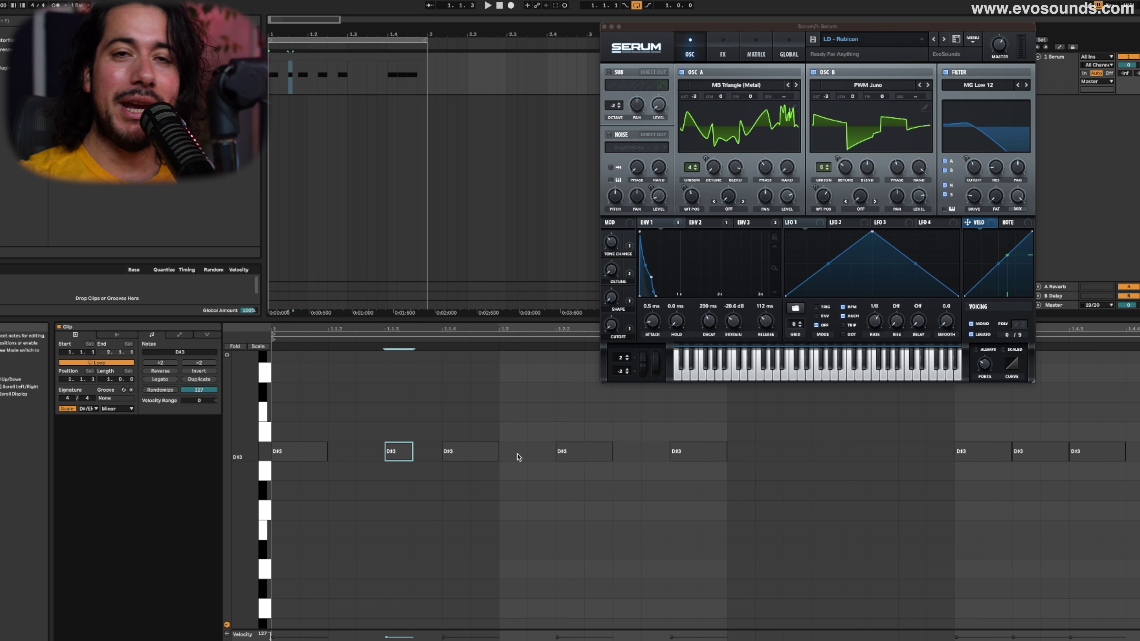
pyautogui.hotkey('ctrl', 'd')
pyautogui.hotkey('ctrl', 'd')
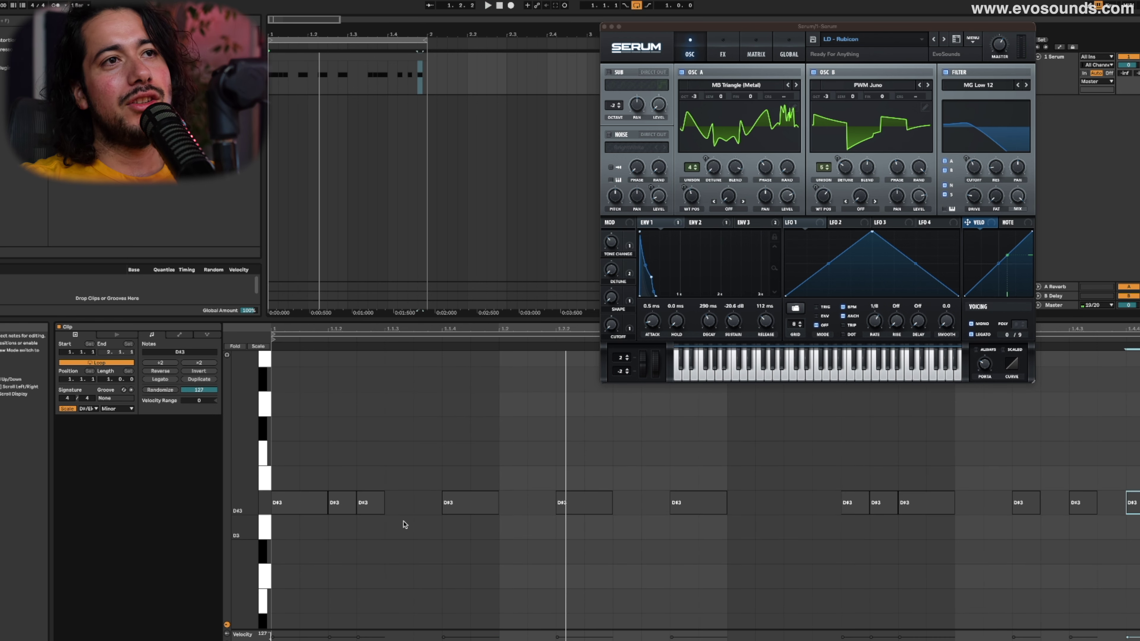
pyautogui.moveTo(404, 524); pyautogui.dragTo(352, 506)
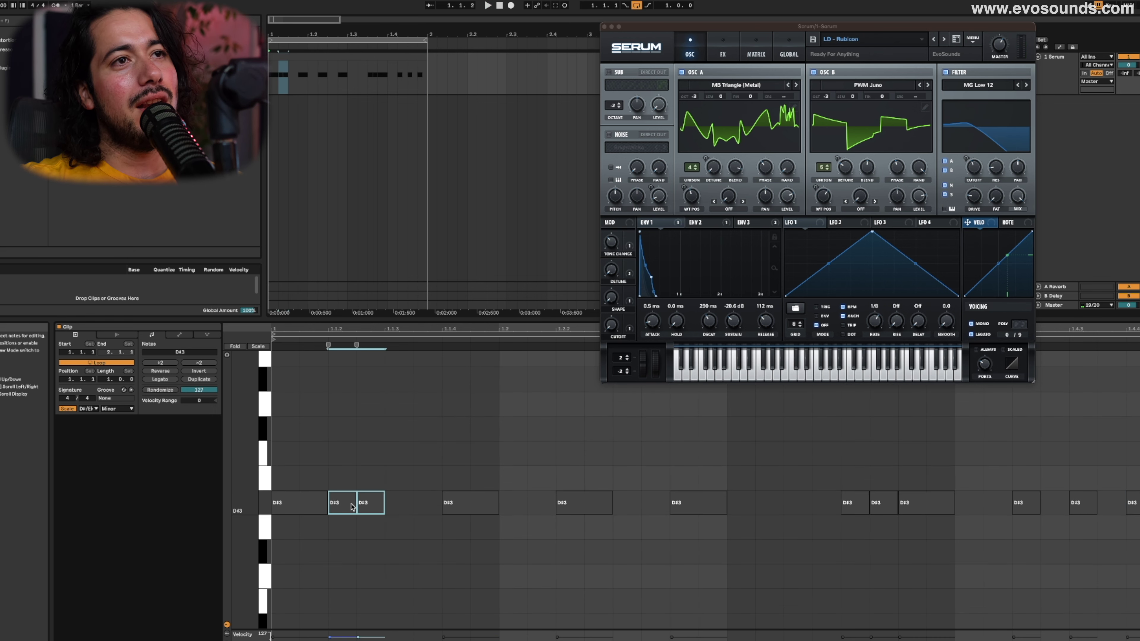
pyautogui.press('Up')
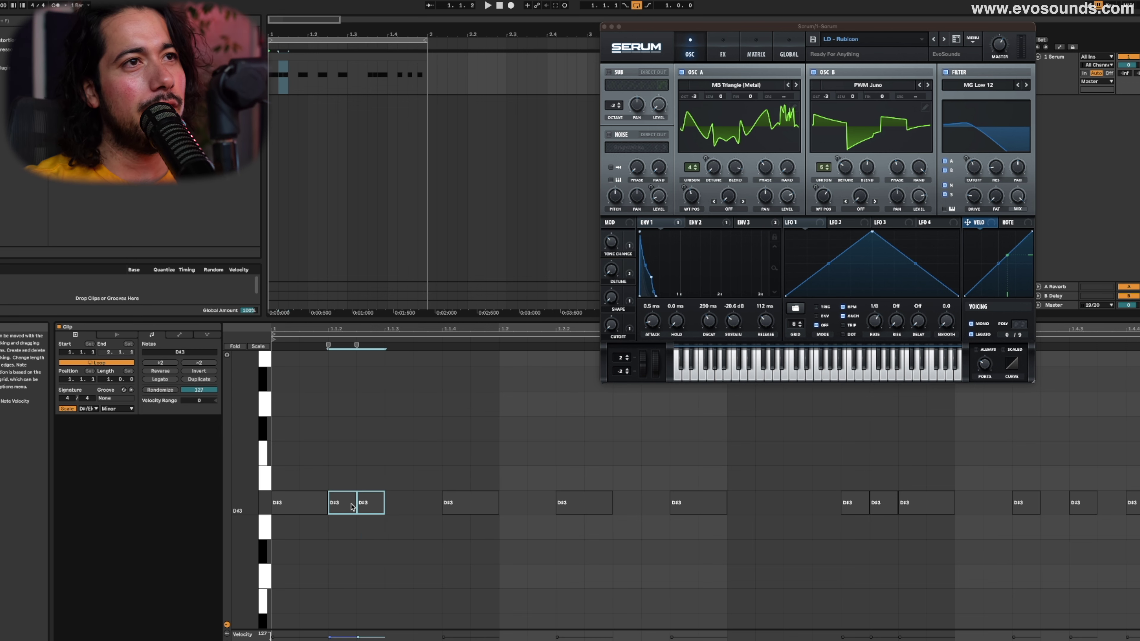
# Step: Change the clip scale to Phrygian, then select the third D#3 note
pyautogui.click(131, 409)
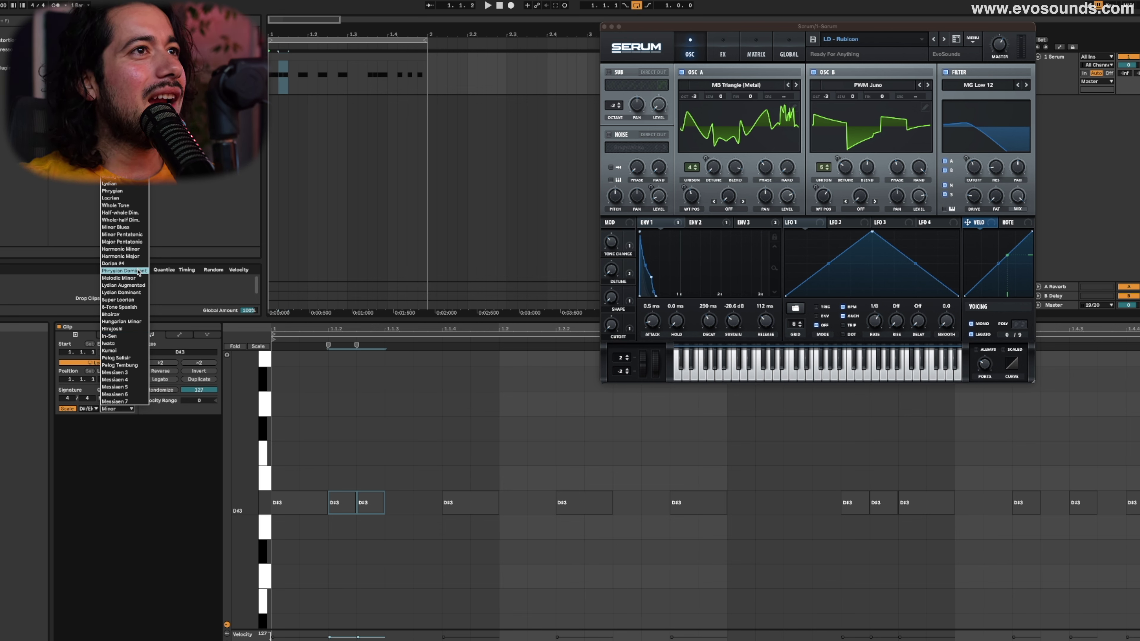
pyautogui.click(121, 191)
pyautogui.click(273, 481)
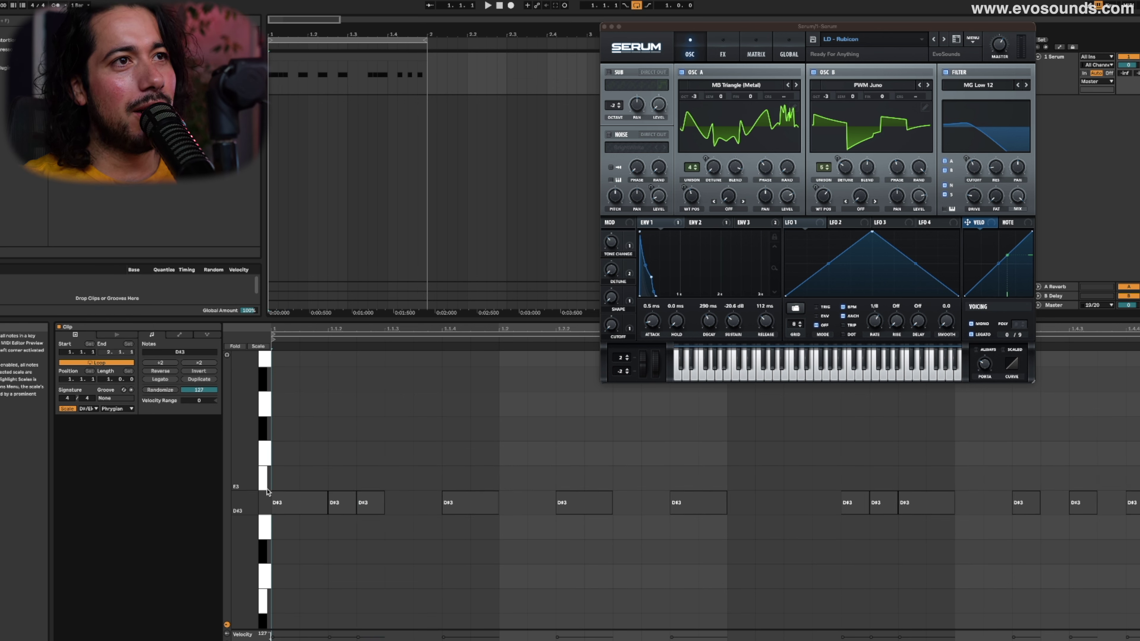
pyautogui.click(359, 509)
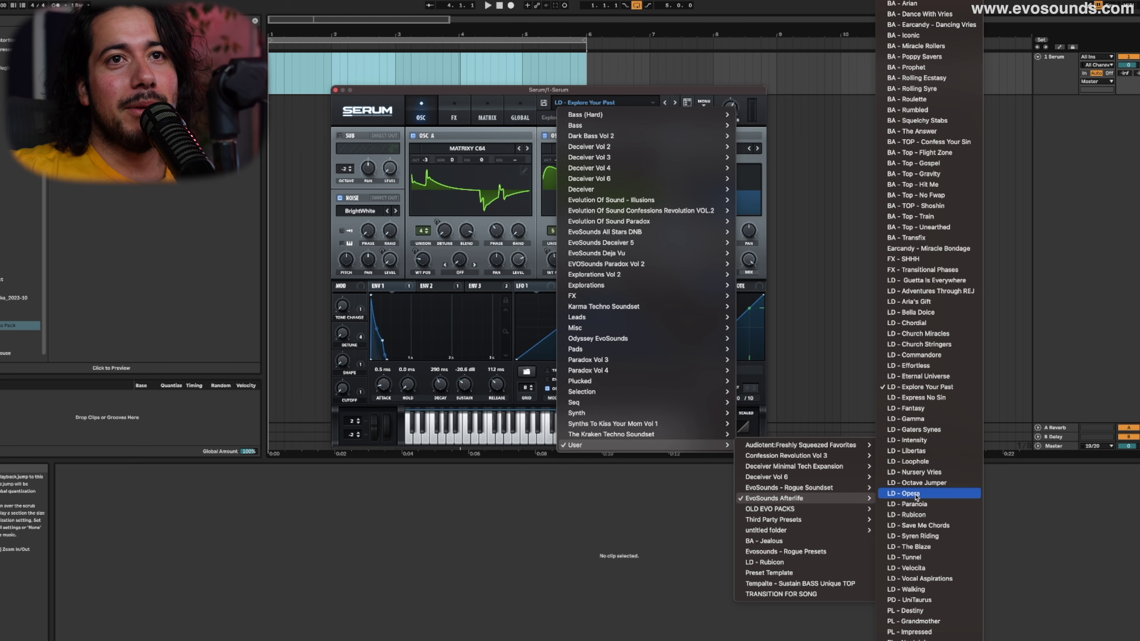
# Step: Load an Afterlife lead preset, shorten the clip to four bars and enlarge the note editor
pyautogui.click(920, 525)
pyautogui.moveTo(586, 71); pyautogui.dragTo(522, 72)
pyautogui.click(501, 53)
pyautogui.click(501, 53)
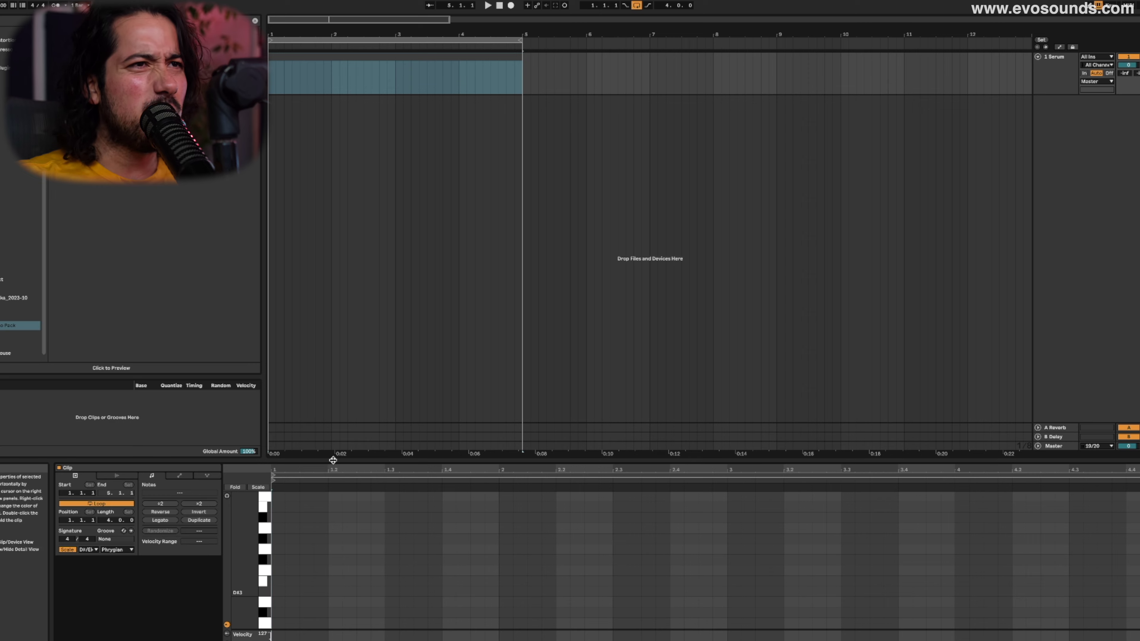
pyautogui.moveTo(332, 460); pyautogui.dragTo(350, 316)
pyautogui.moveTo(242, 455); pyautogui.dragTo(170, 401)
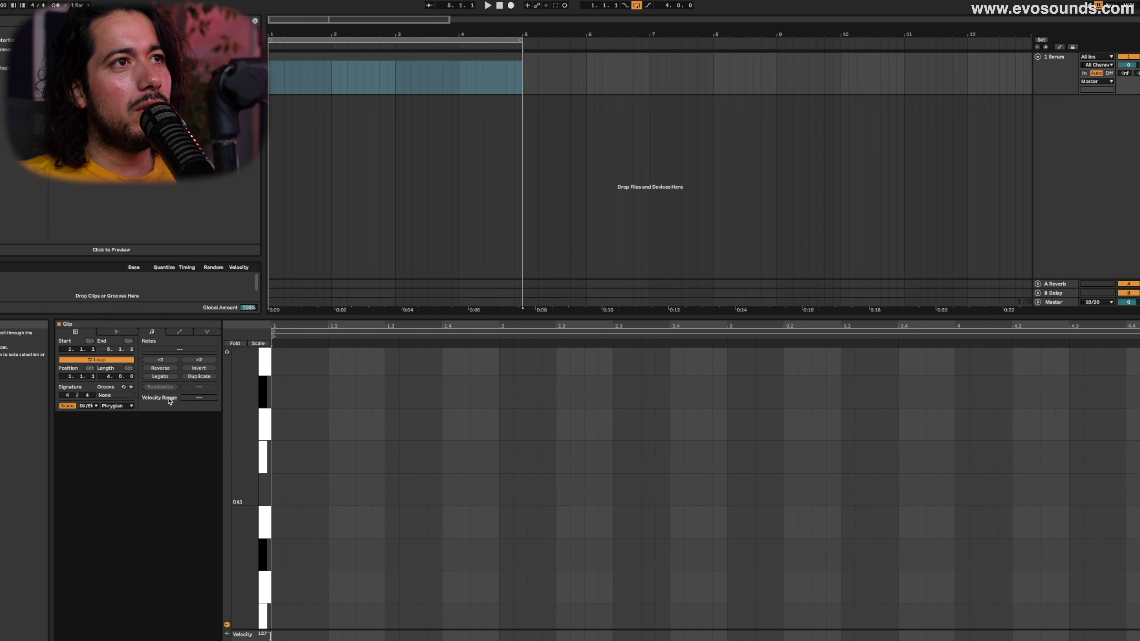
# Step: Draw D#3 and A#3 notes at the clip start, auditioning them and removing a stray F#3
pyautogui.doubleClick(281, 489)
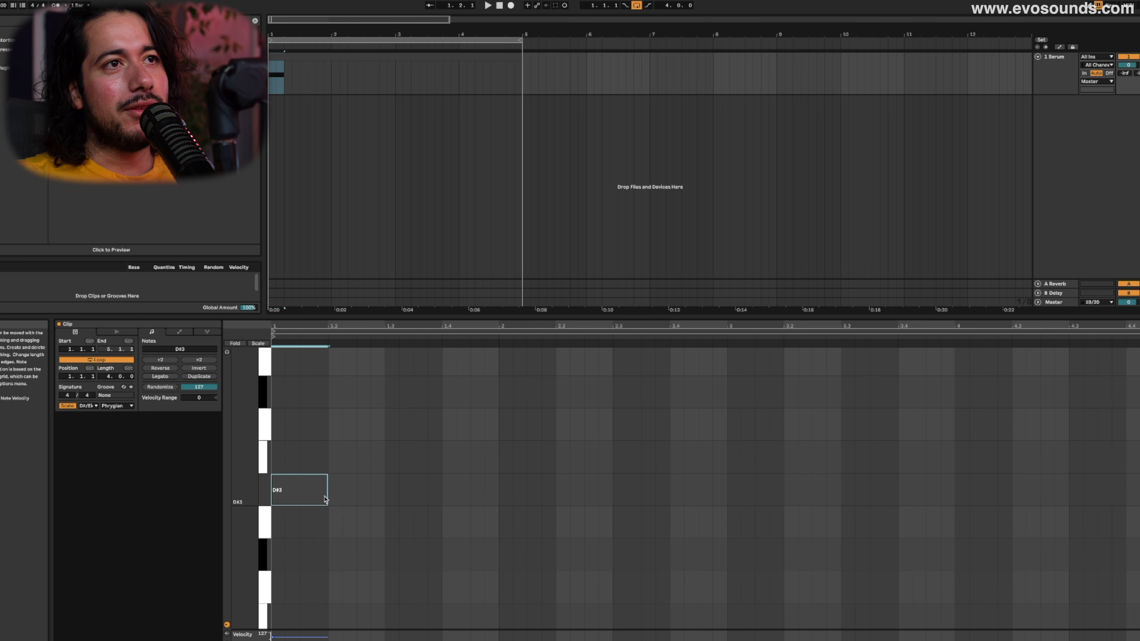
pyautogui.scroll(2, 325, 499)
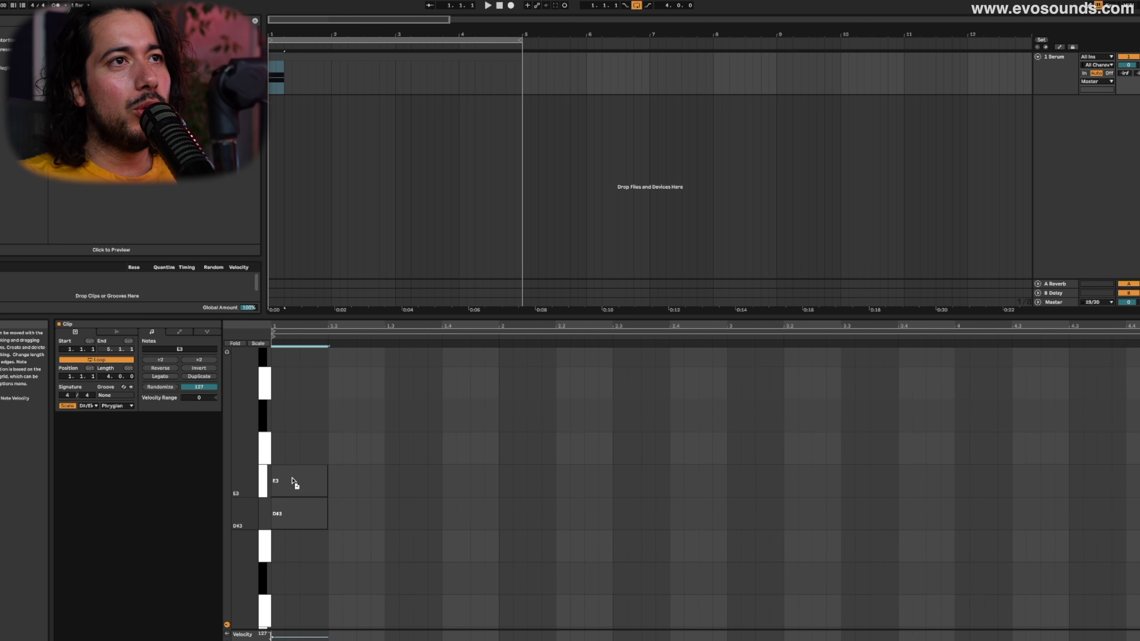
pyautogui.scroll(-2, 293, 432)
pyautogui.doubleClick(309, 402)
pyautogui.press('space')
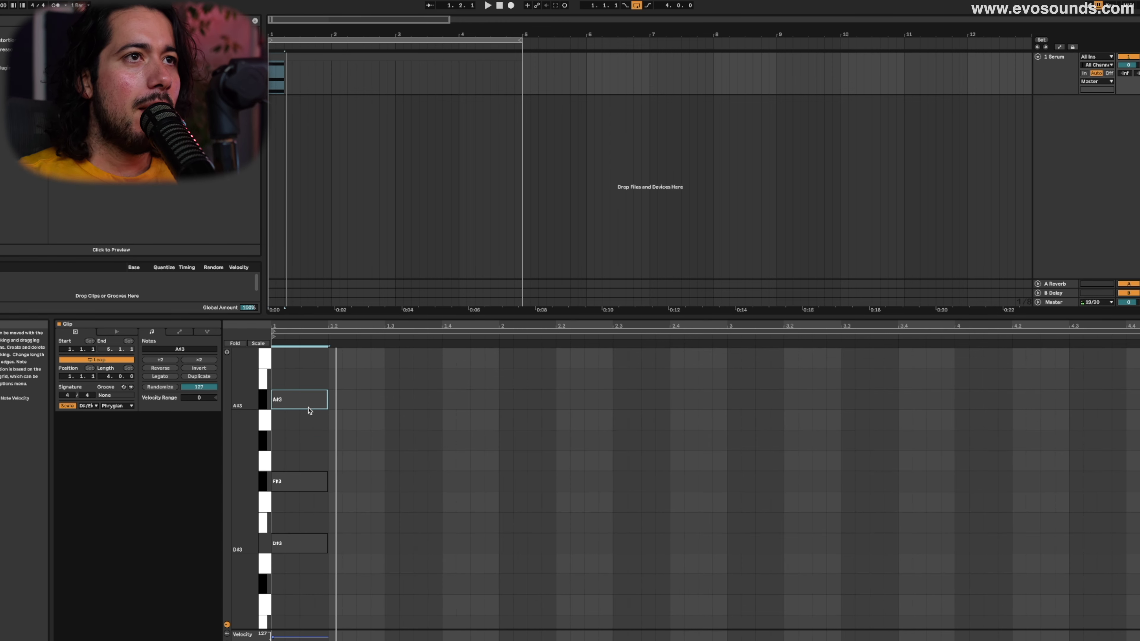
pyautogui.doubleClick(295, 480)
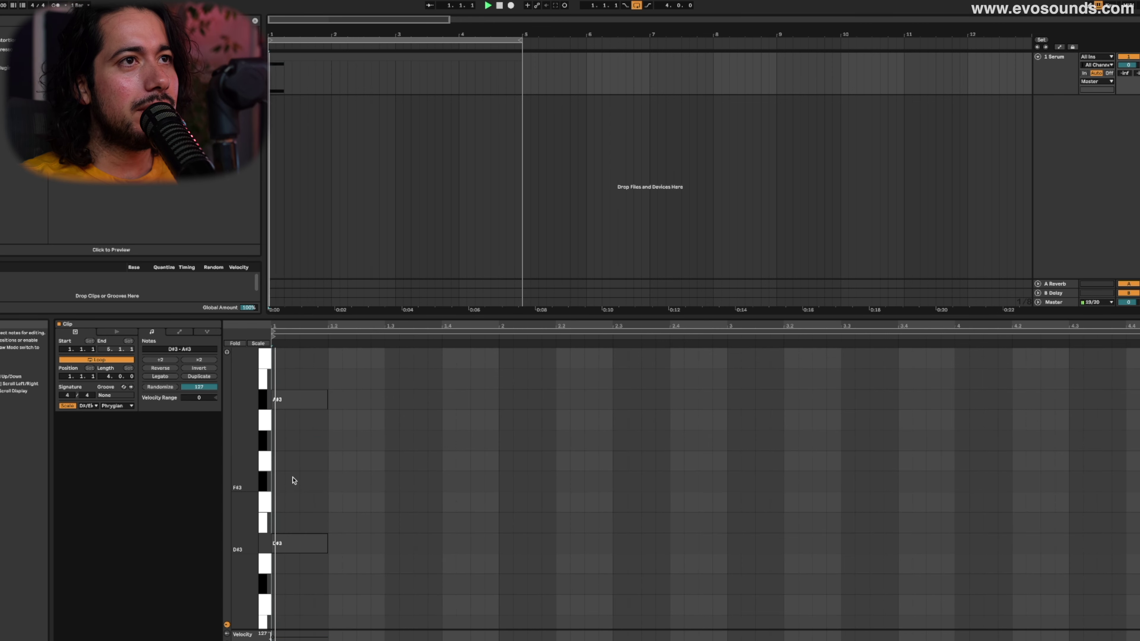
pyautogui.click(291, 401)
pyautogui.press('space')
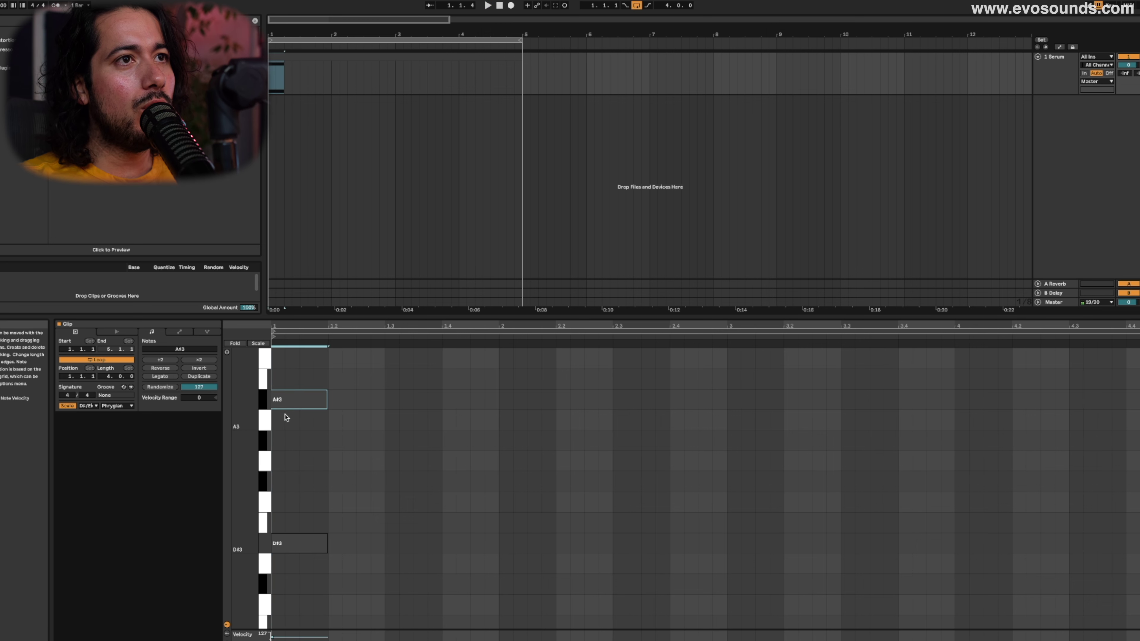
# Step: Add a full-length F3 note to complete the chord, then turn off scale mode
pyautogui.doubleClick(276, 488)
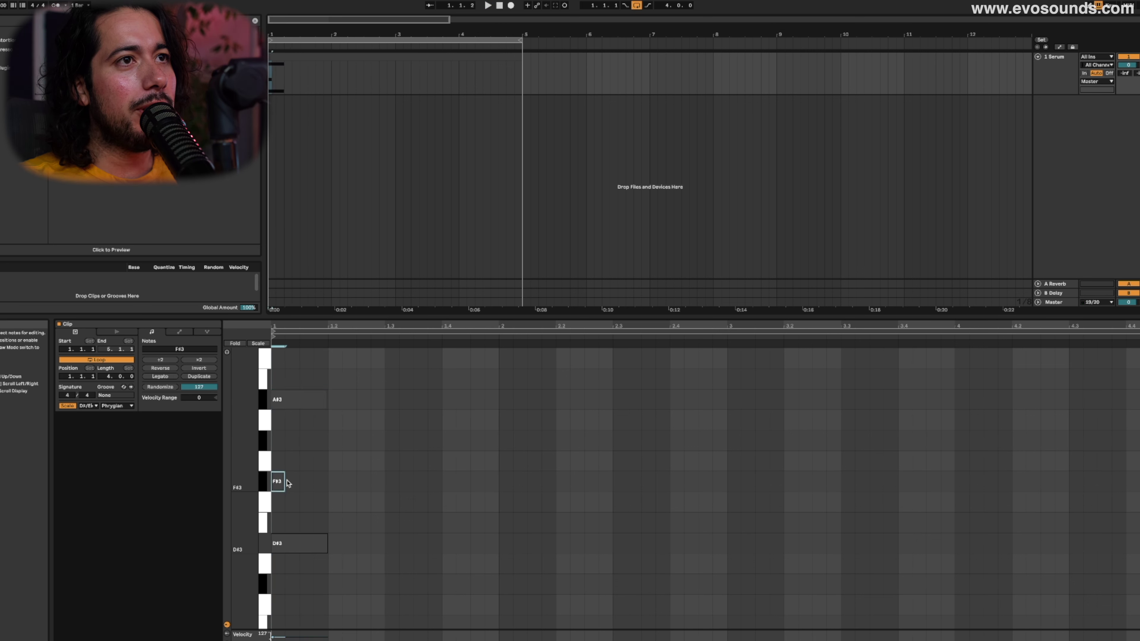
pyautogui.moveTo(284, 480); pyautogui.dragTo(316, 446)
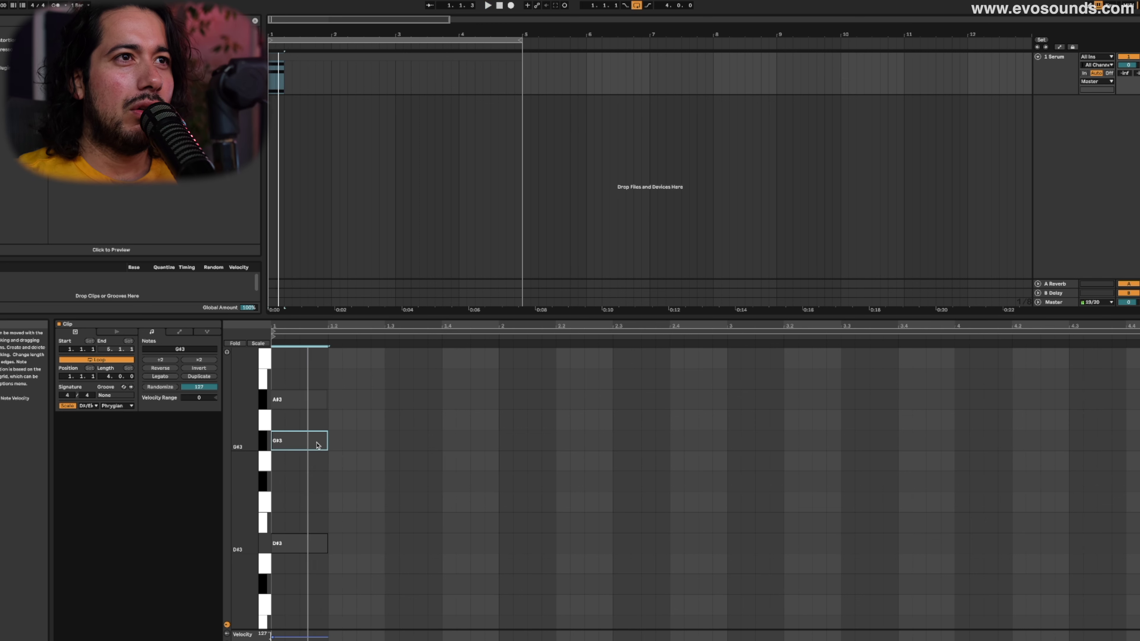
pyautogui.moveTo(316, 447); pyautogui.dragTo(317, 503)
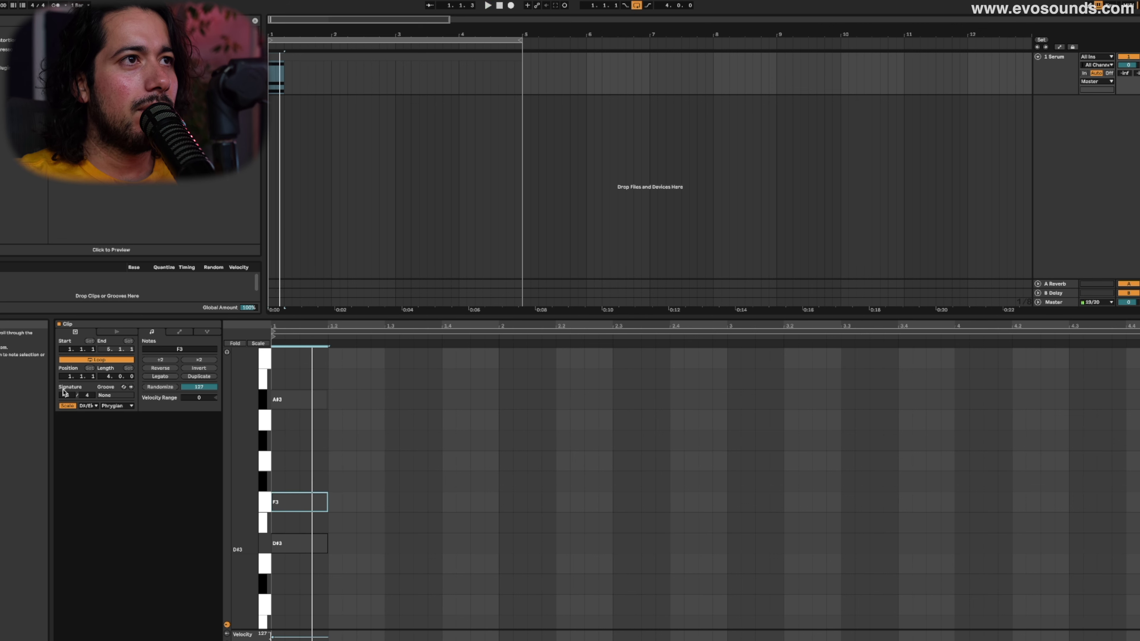
pyautogui.click(278, 470)
# Step: Duplicate the chord twice, raising two copies' F3 to F#3 and the third to G#3
pyautogui.moveTo(301, 387); pyautogui.dragTo(296, 572)
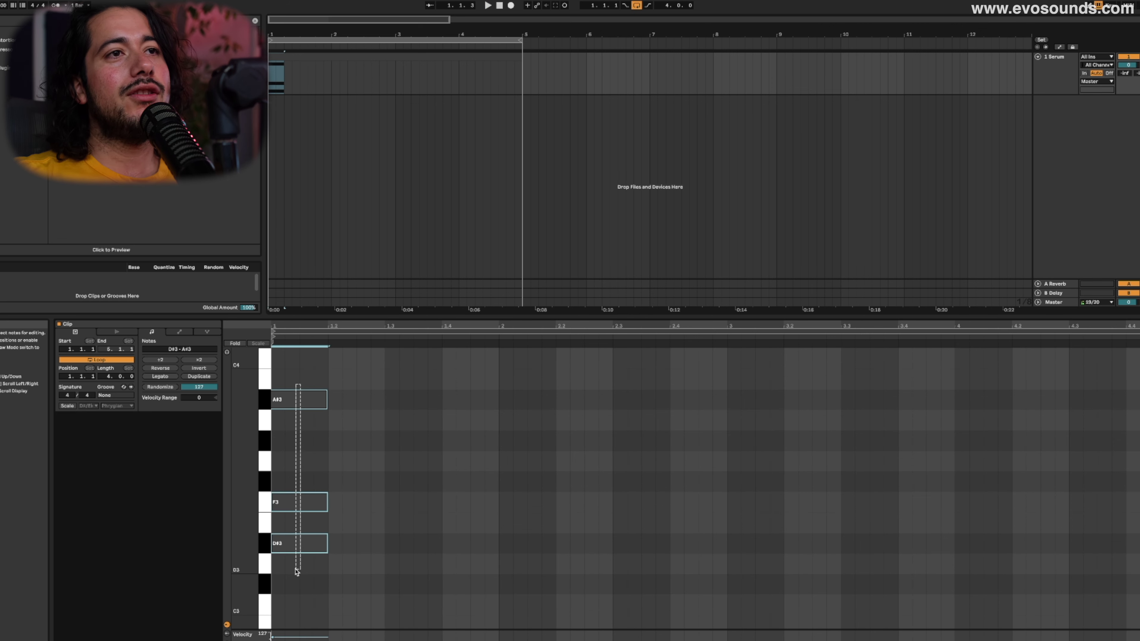
pyautogui.hotkey('ctrl', 'd')
pyautogui.hotkey('ctrl', 'd')
pyautogui.hotkey('ctrl', 'd')
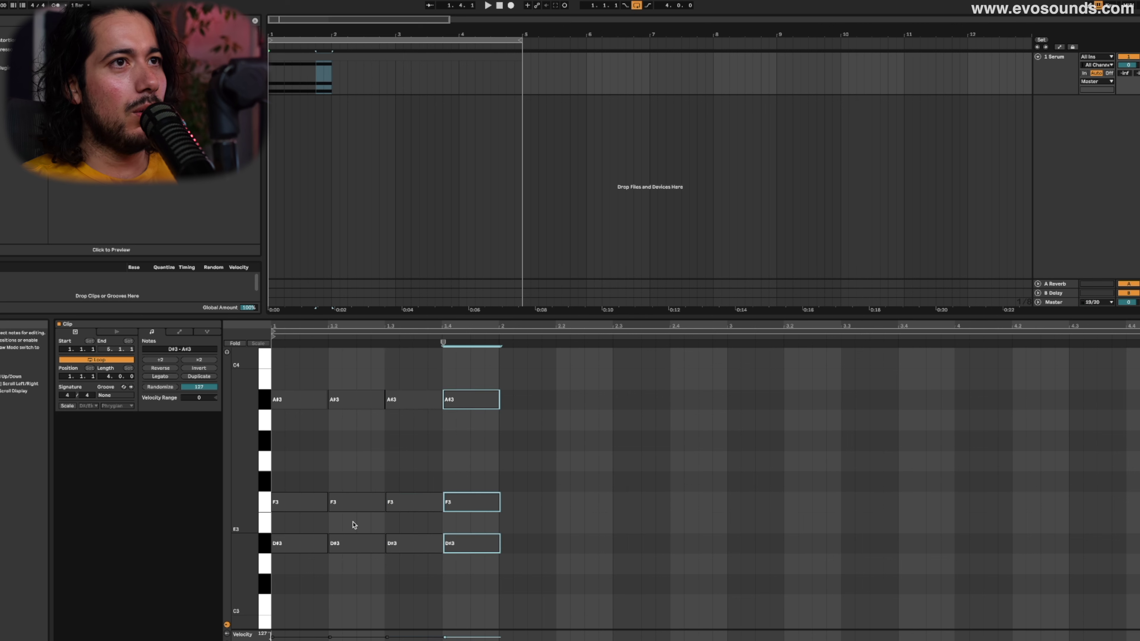
pyautogui.click(326, 503)
pyautogui.press('Up')
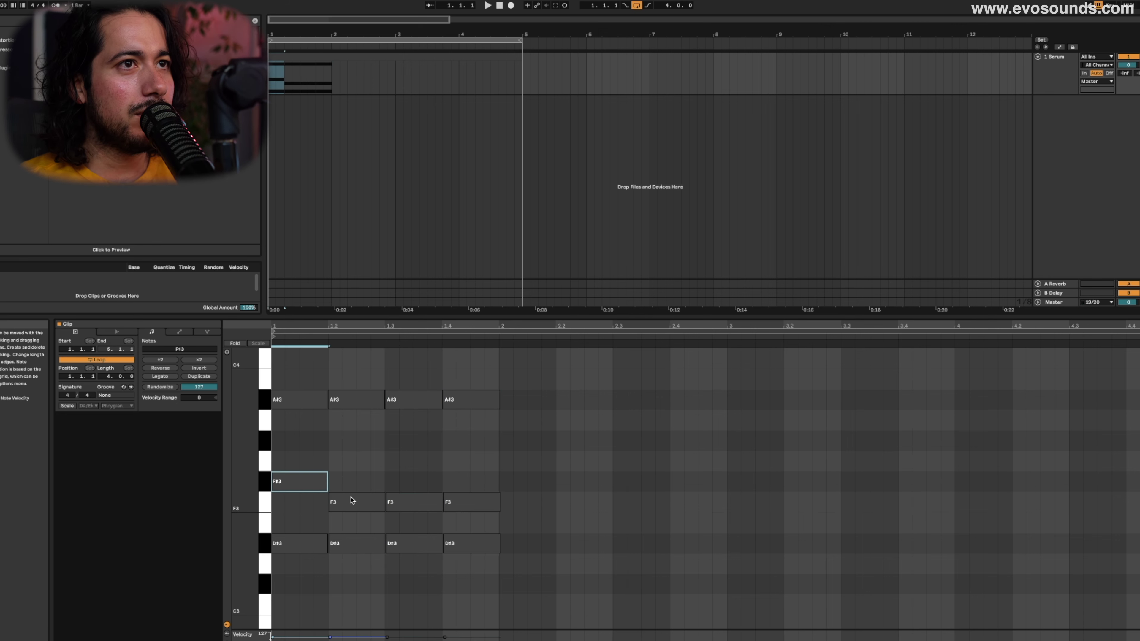
pyautogui.click(347, 506)
pyautogui.press('Up')
pyautogui.press('space')
pyautogui.moveTo(394, 501); pyautogui.dragTo(399, 448)
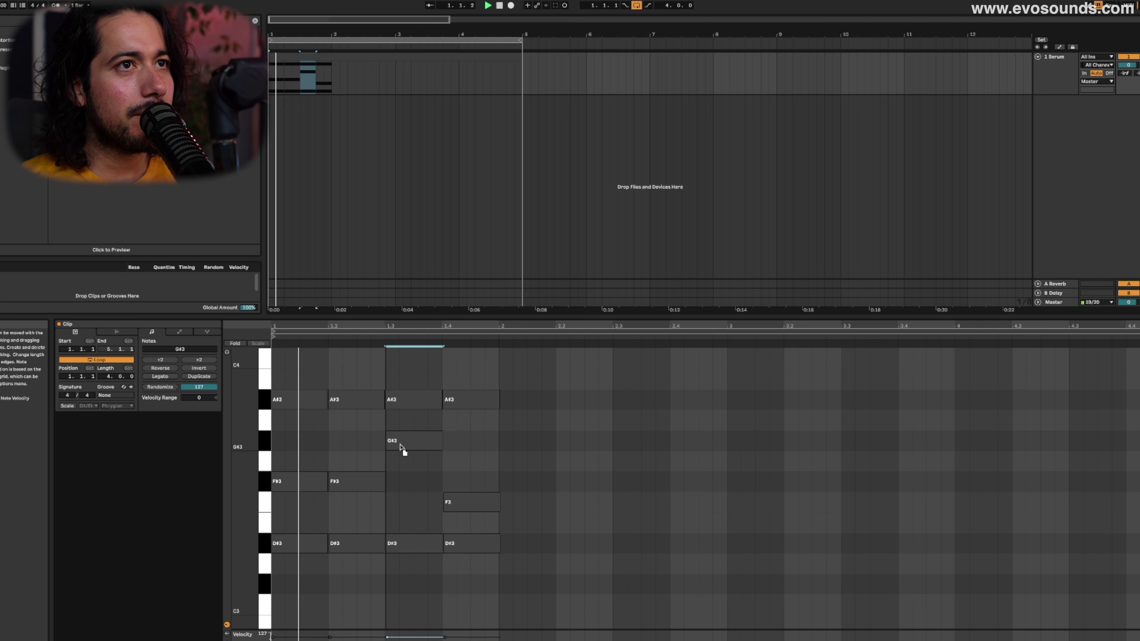
# Step: Copy bar 1's twelve notes into bars 2 and 3, then shorten the three-note chord to a stab
pyautogui.click(468, 503)
pyautogui.moveTo(491, 569); pyautogui.dragTo(292, 359)
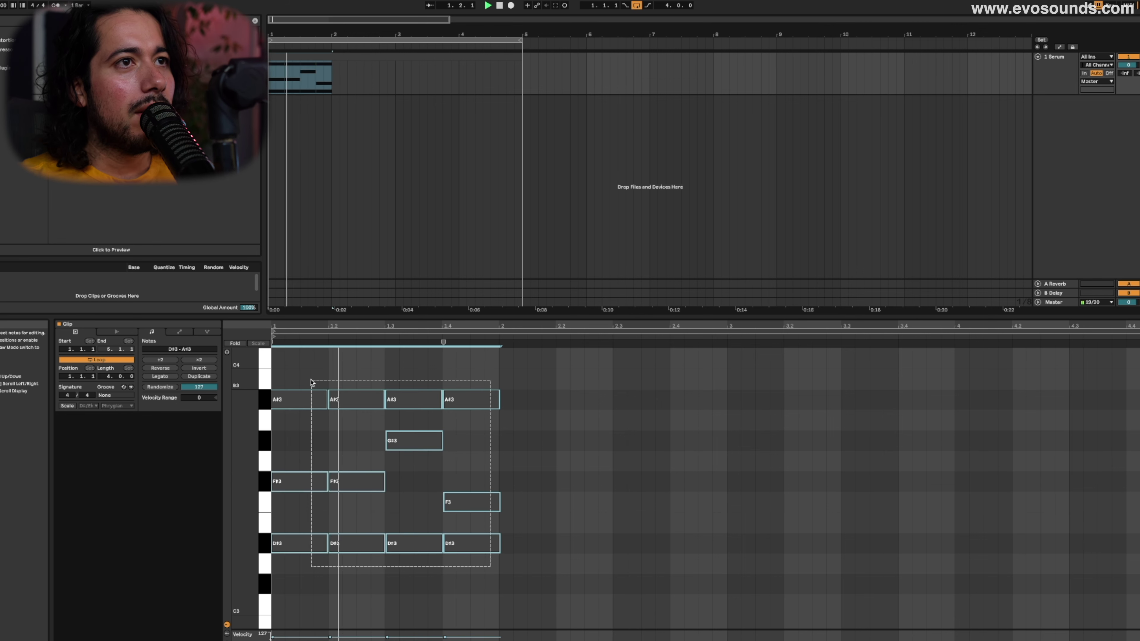
pyautogui.hotkey('ctrl', 'd')
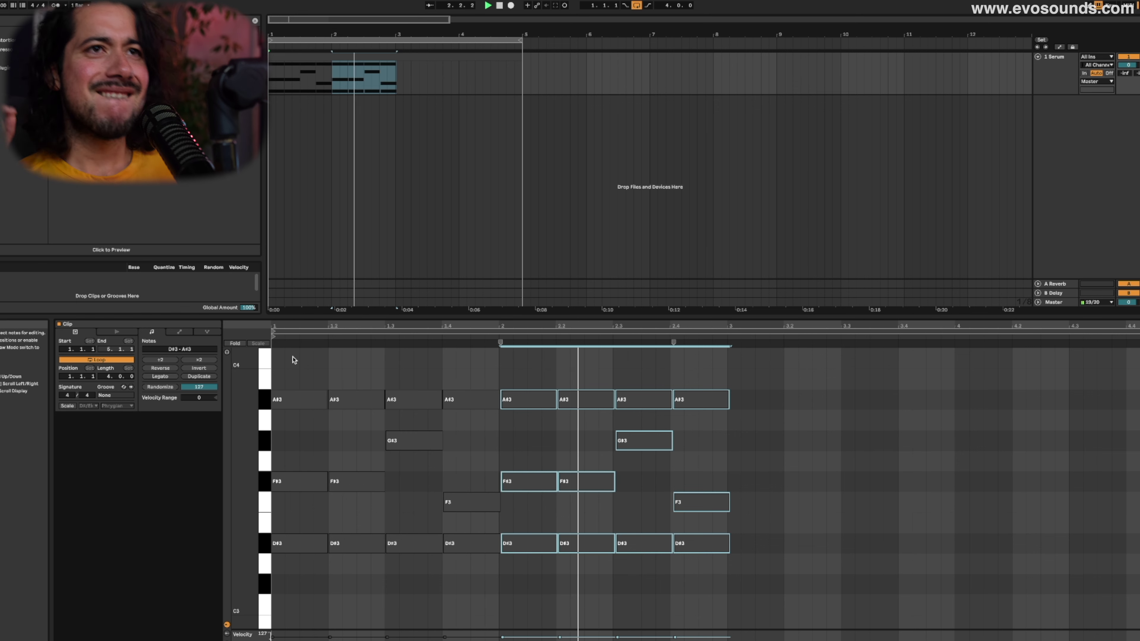
pyautogui.hotkey('ctrl', 'd')
pyautogui.hotkey('ctrl', 'd')
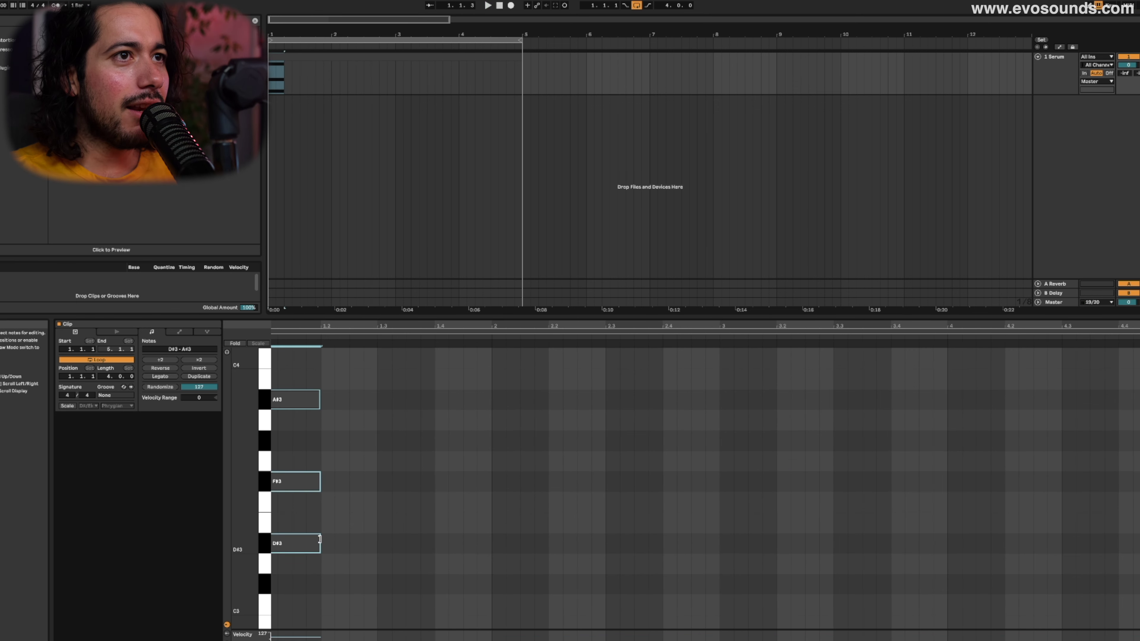
pyautogui.moveTo(319, 540); pyautogui.dragTo(287, 544)
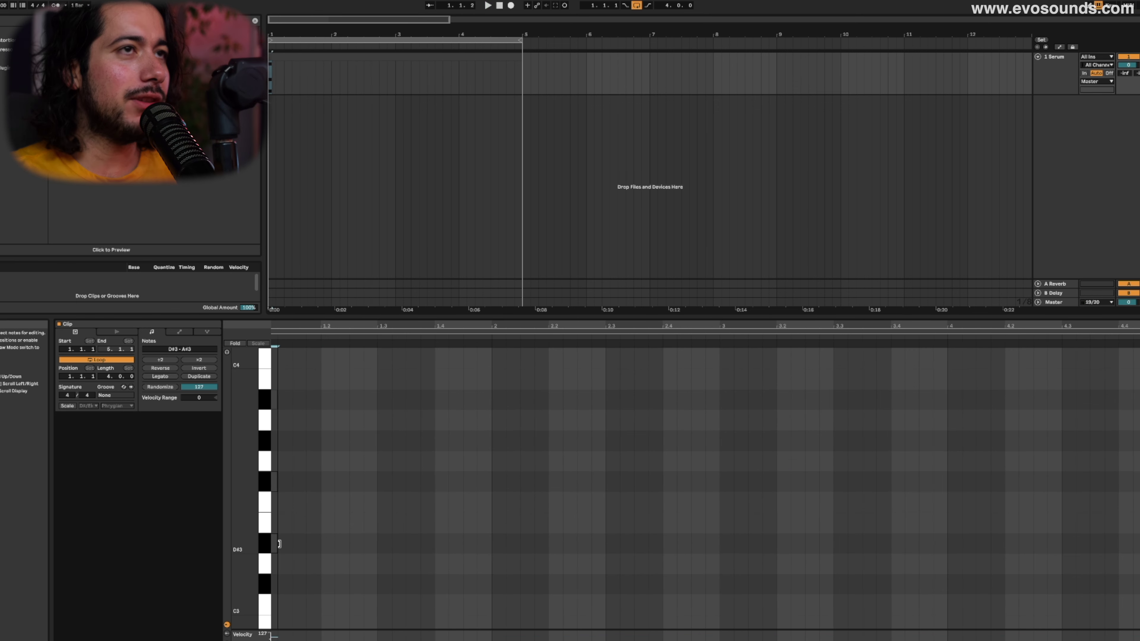
# Step: Copy the short chord to beats 1.2 and 1.2.3, auditioning the pattern
pyautogui.press('+')
pyautogui.press('+')
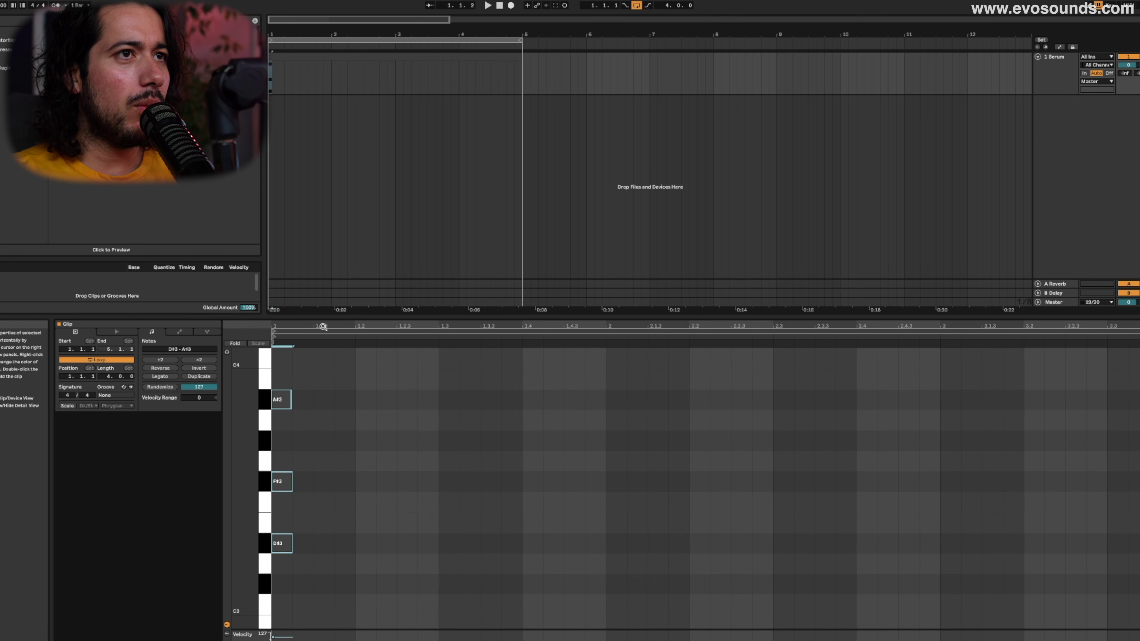
pyautogui.hotkey('ctrl', 'd')
pyautogui.moveTo(306, 554); pyautogui.dragTo(400, 546)
pyautogui.hotkey('ctrl', 'd')
pyautogui.press('space')
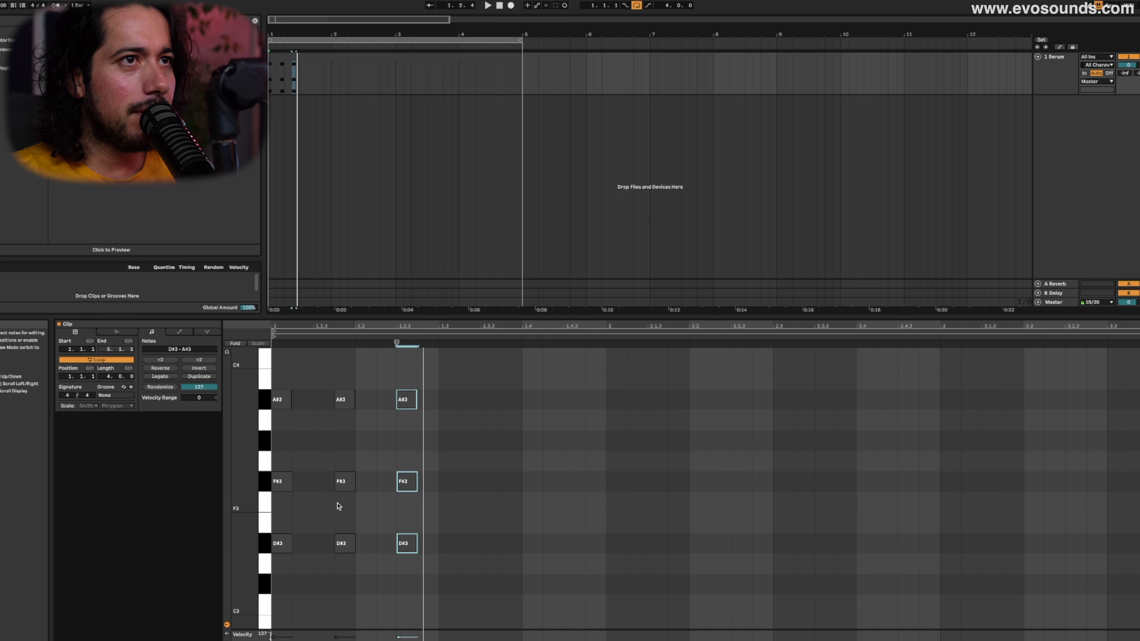
pyautogui.press('space')
pyautogui.click(354, 479)
pyautogui.press('space')
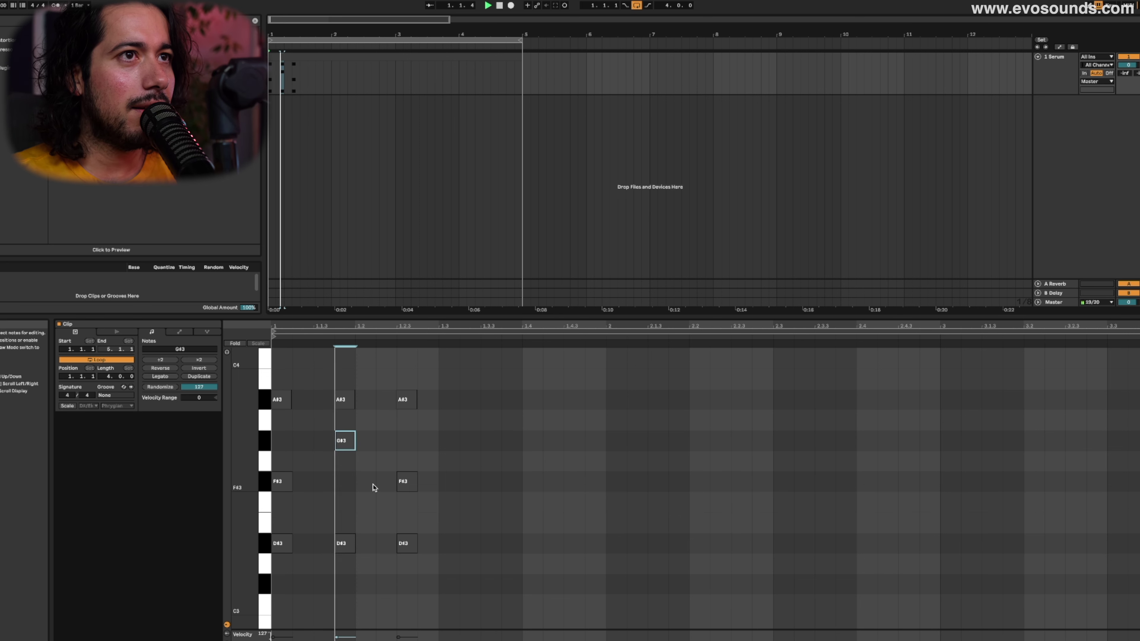
pyautogui.press('space')
pyautogui.press('space')
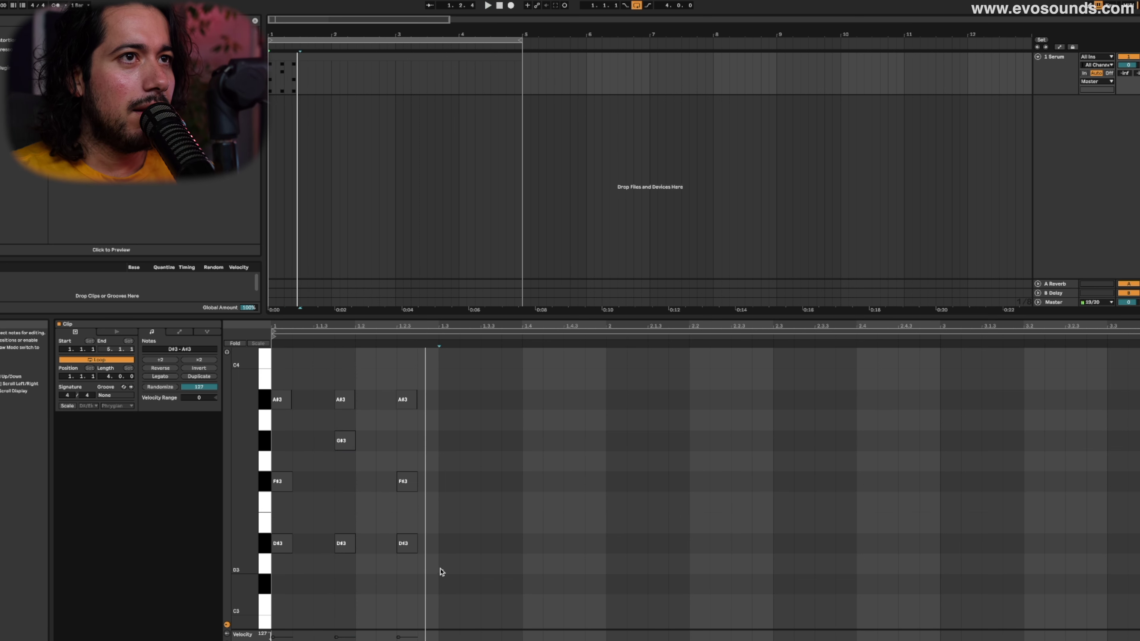
pyautogui.press('space')
# Step: Copy the chord to 1.3, set a 1/32 grid and repeat the last chord three times as a burst
pyautogui.moveTo(437, 571); pyautogui.dragTo(392, 390)
pyautogui.hotkey('ctrl', 'd')
pyautogui.rightClick(477, 432)
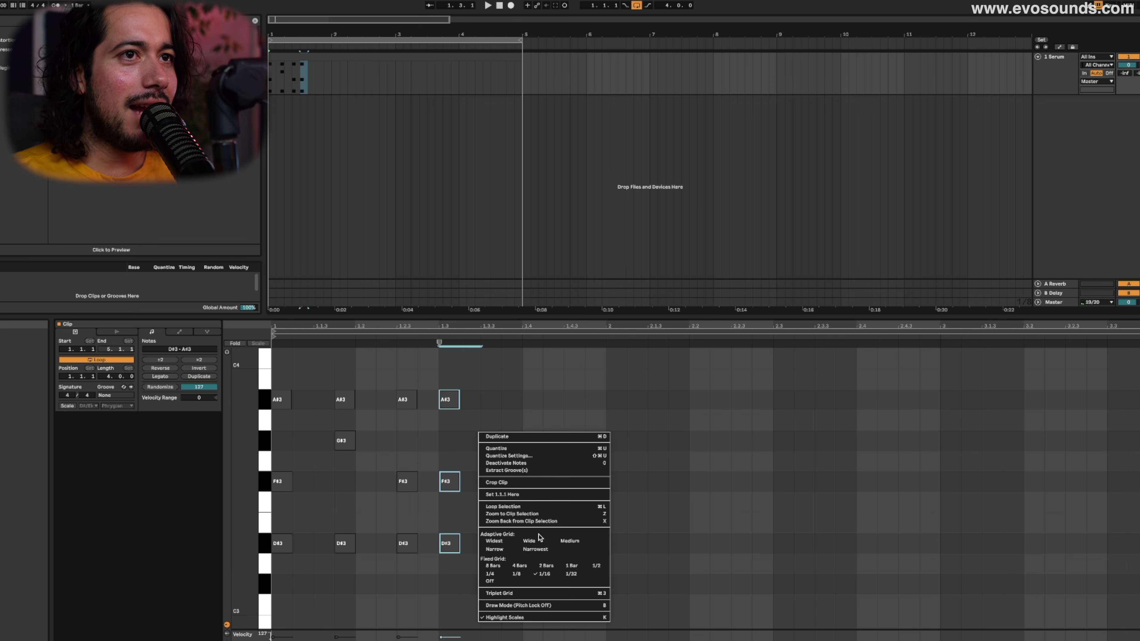
pyautogui.click(564, 574)
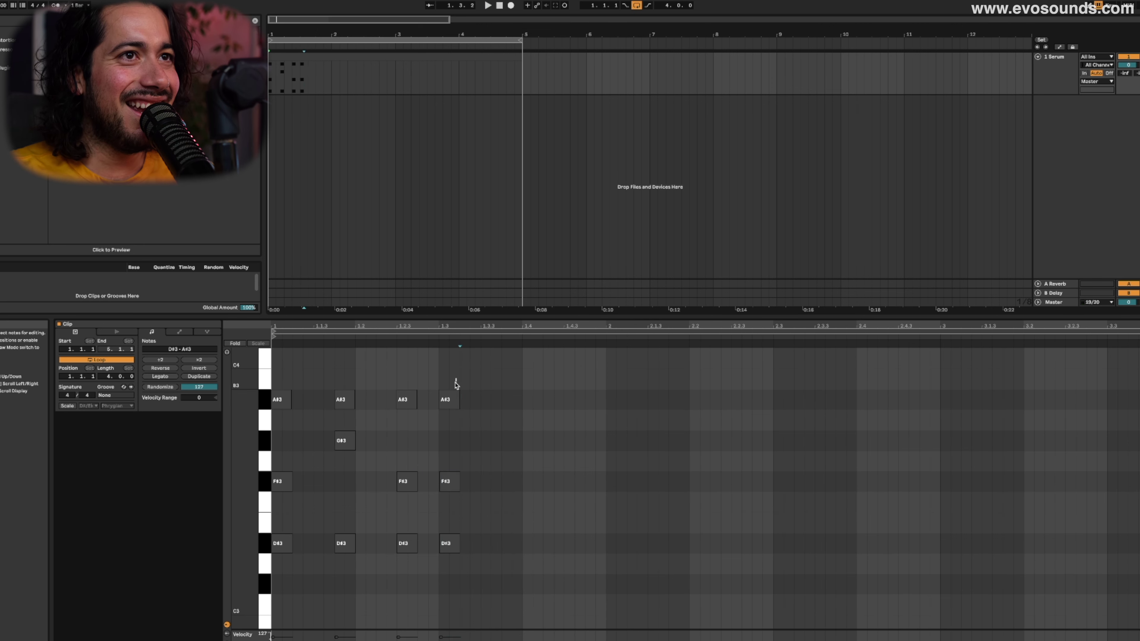
pyautogui.moveTo(456, 379); pyautogui.dragTo(469, 574)
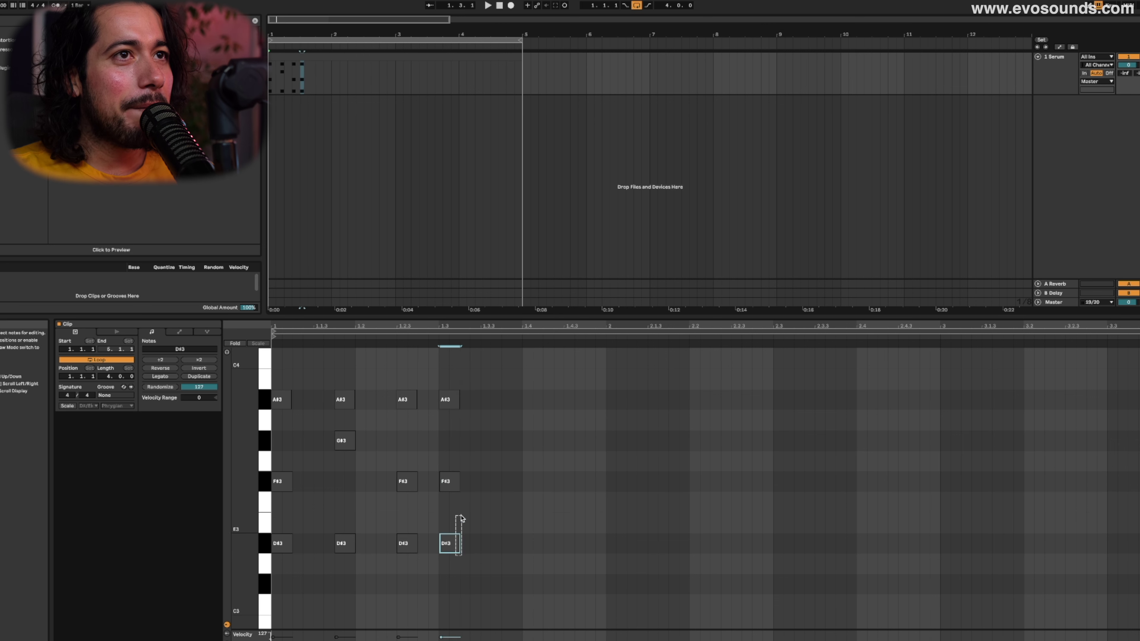
pyautogui.moveTo(461, 519); pyautogui.dragTo(451, 397)
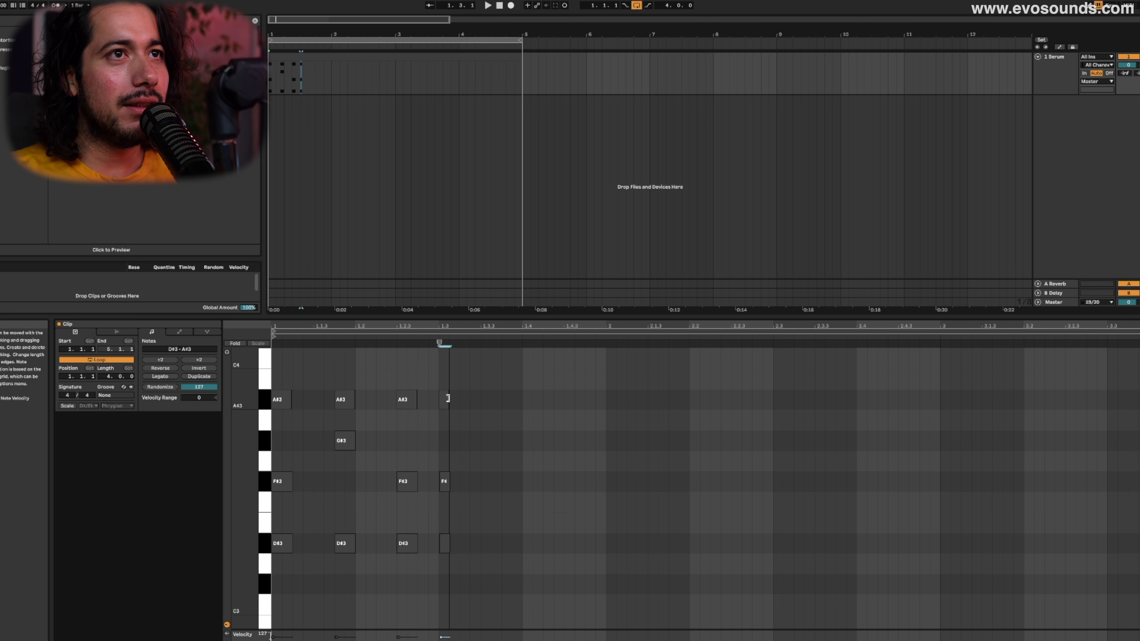
pyautogui.hotkey('ctrl', 'd')
pyautogui.hotkey('ctrl', 'd')
pyautogui.hotkey('ctrl', 'd')
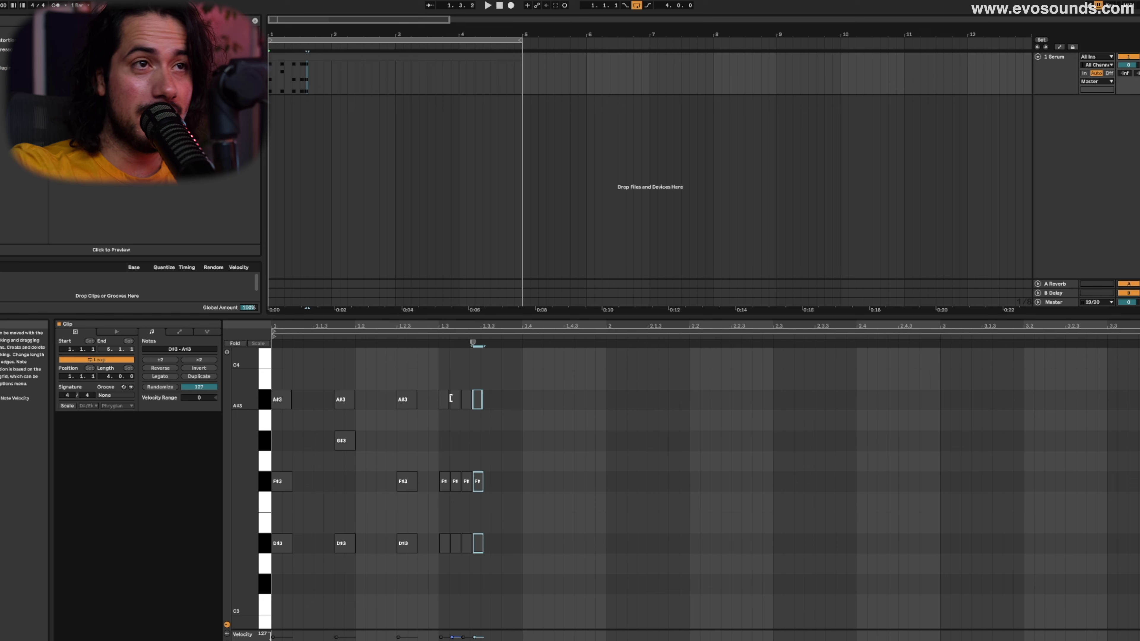
pyautogui.press('space')
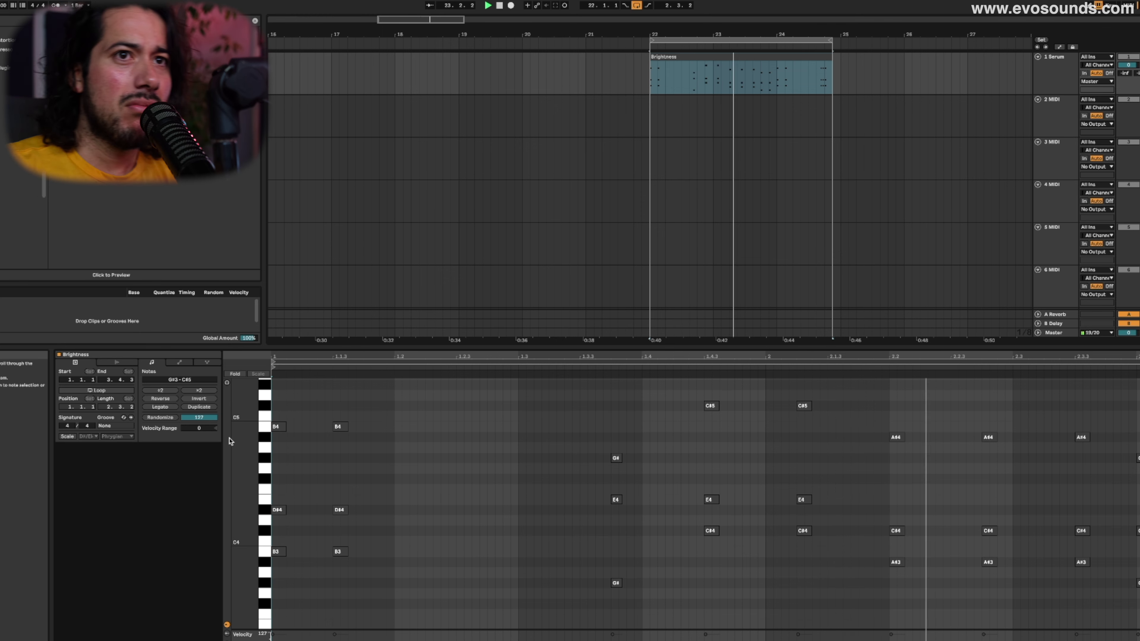
pyautogui.press('-')
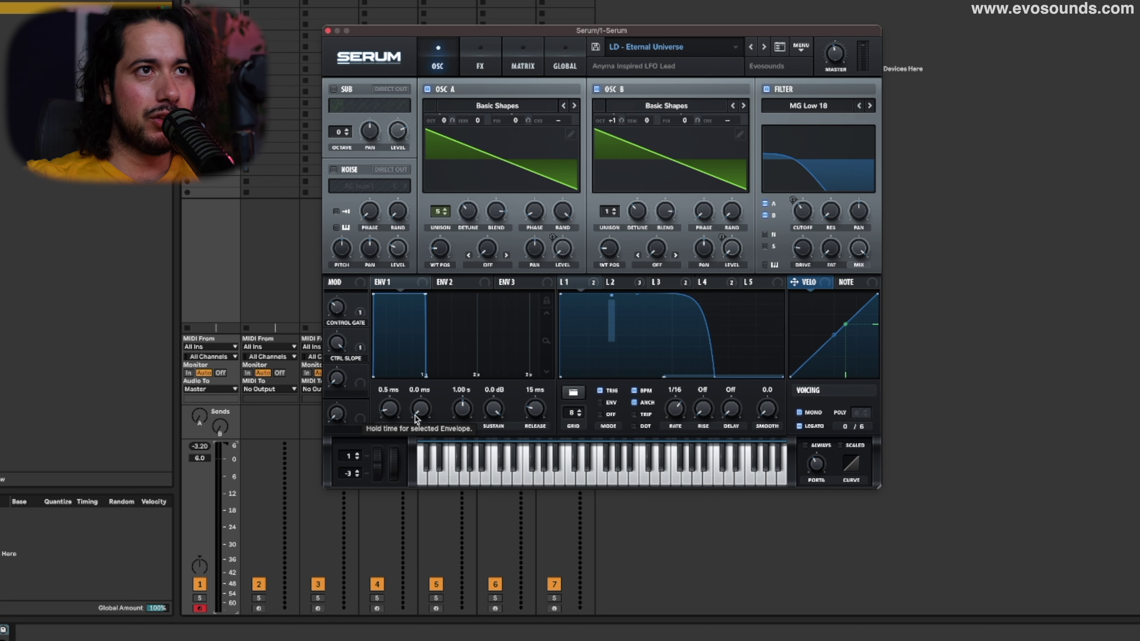
# Step: Test the pitch wheel and set Serum's bend range to 4 semitones up and -3 down
pyautogui.moveTo(382, 466); pyautogui.dragTo(377, 496)
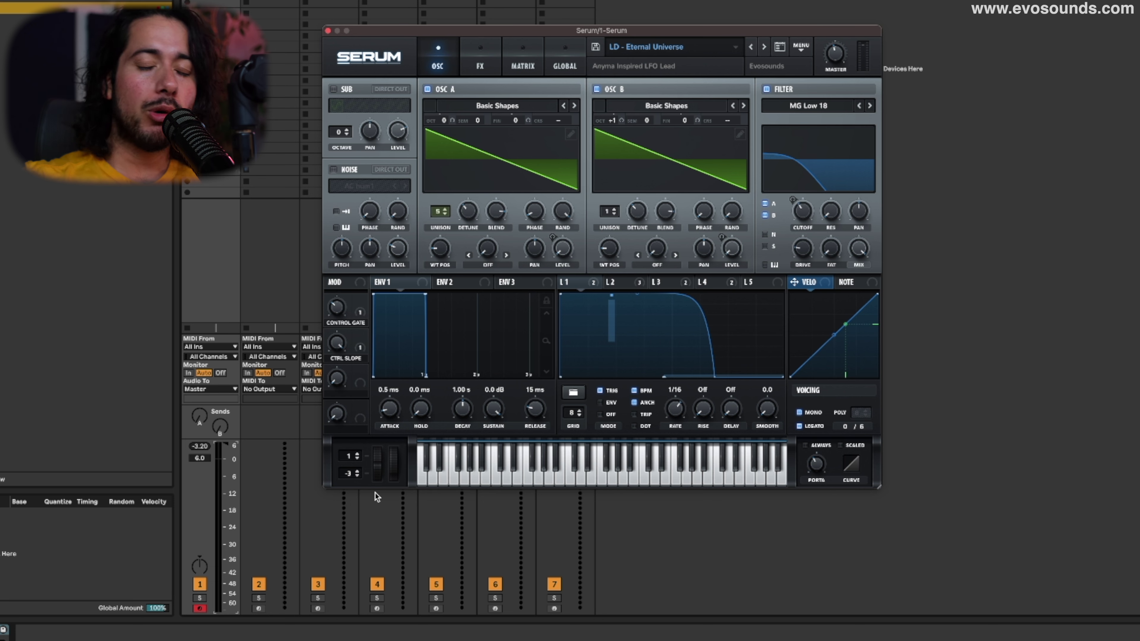
pyautogui.click(357, 456)
pyautogui.click(356, 458)
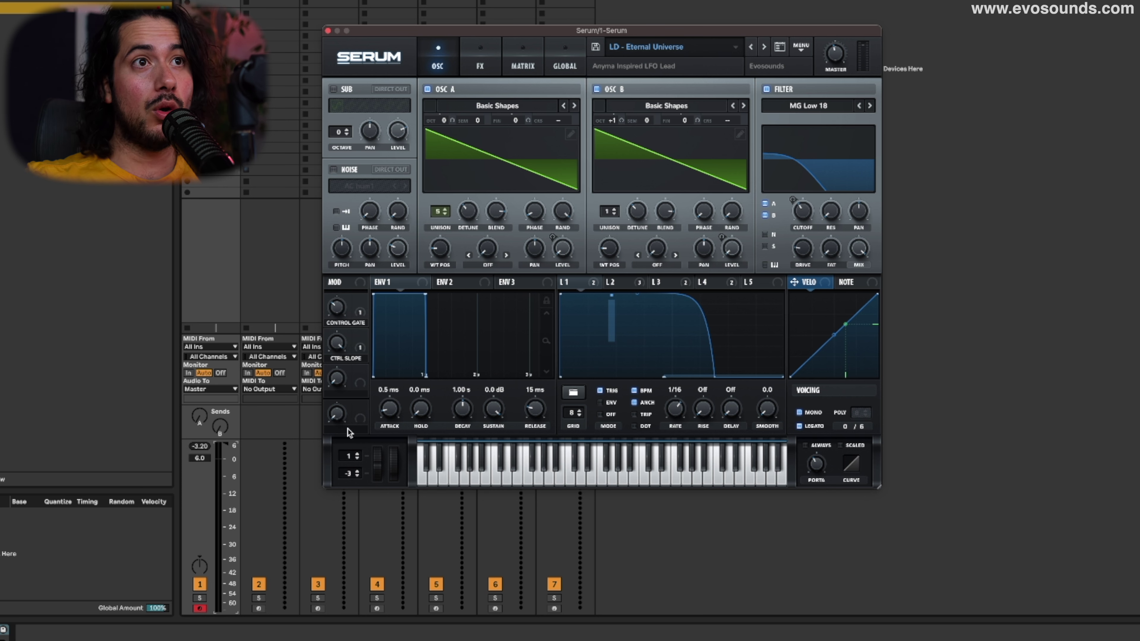
pyautogui.moveTo(351, 453); pyautogui.dragTo(380, 389)
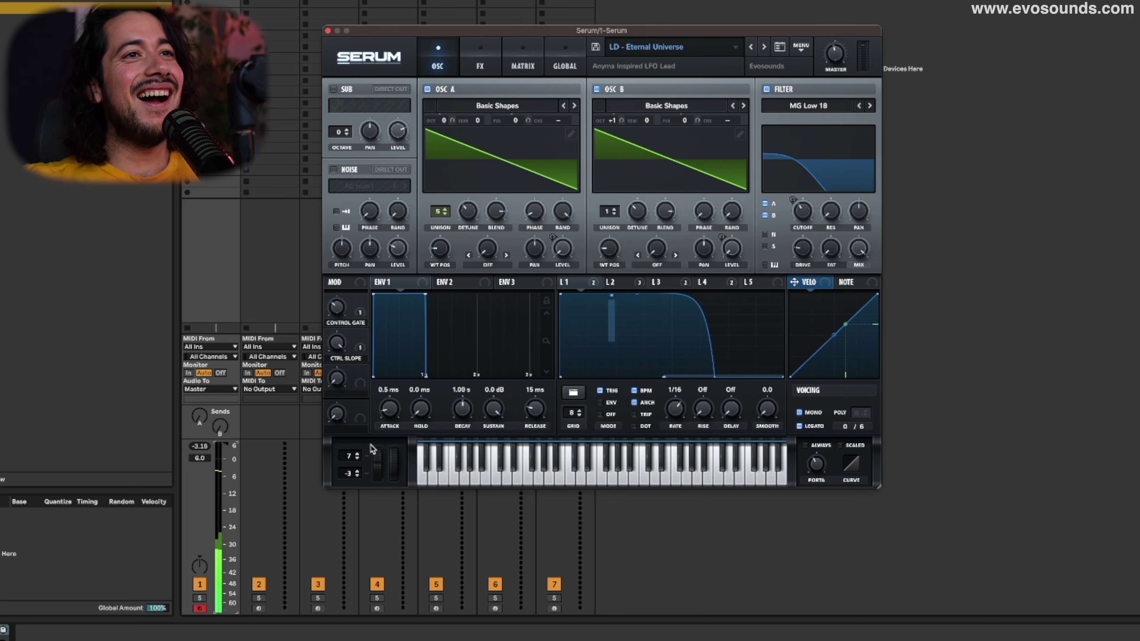
pyautogui.click(356, 459)
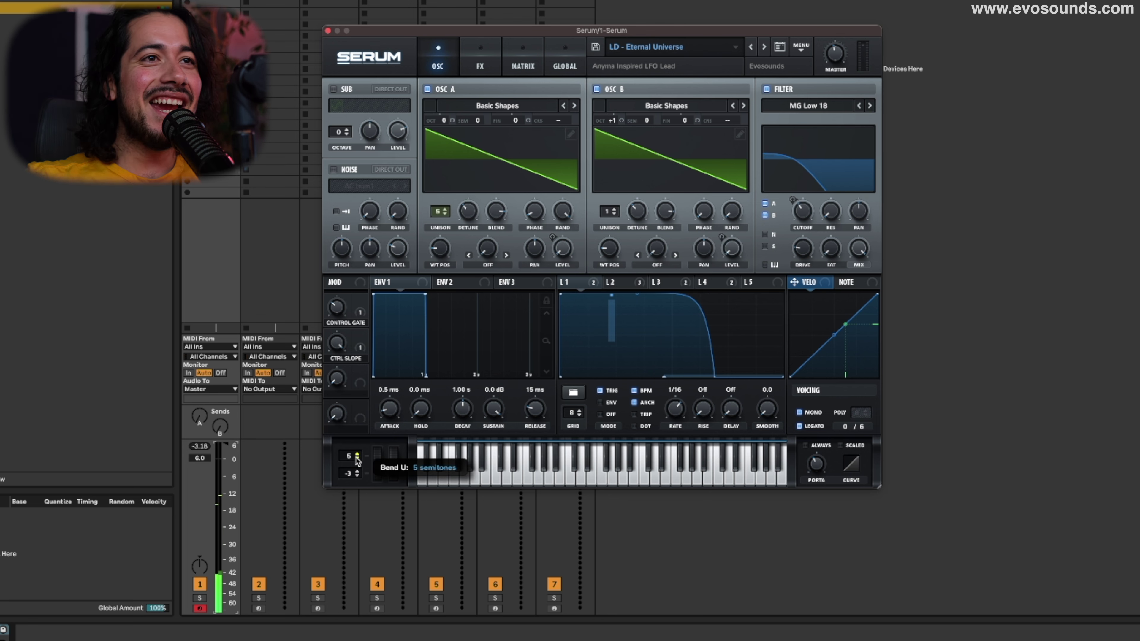
pyautogui.click(356, 472)
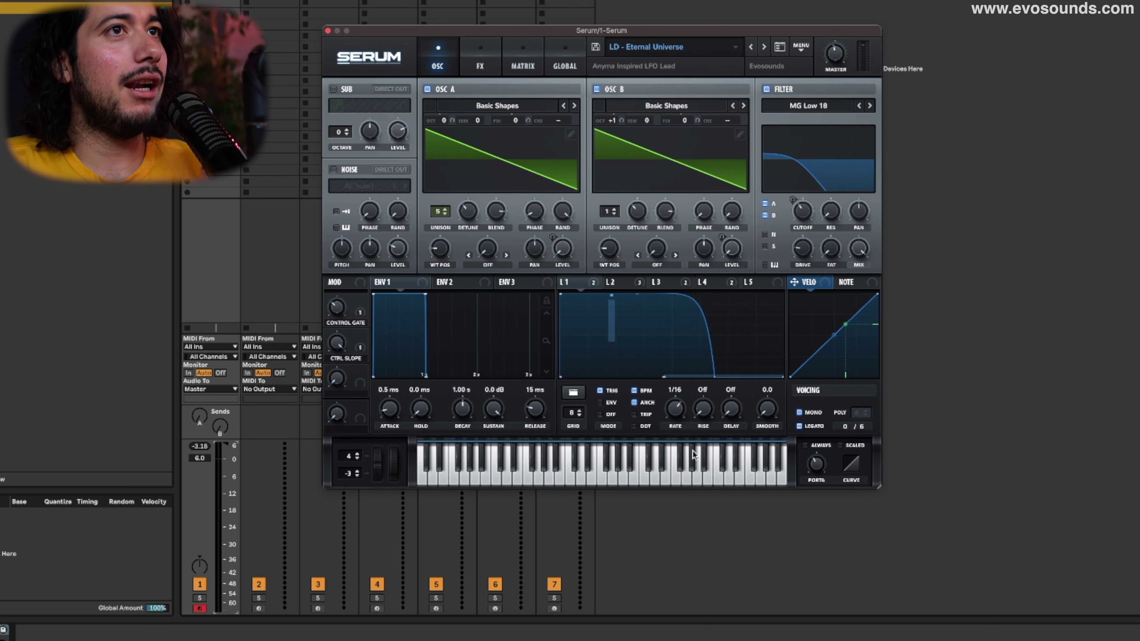
# Step: Pick LD - Syren Riding from Serum's preset bank list
pyautogui.click(706, 47)
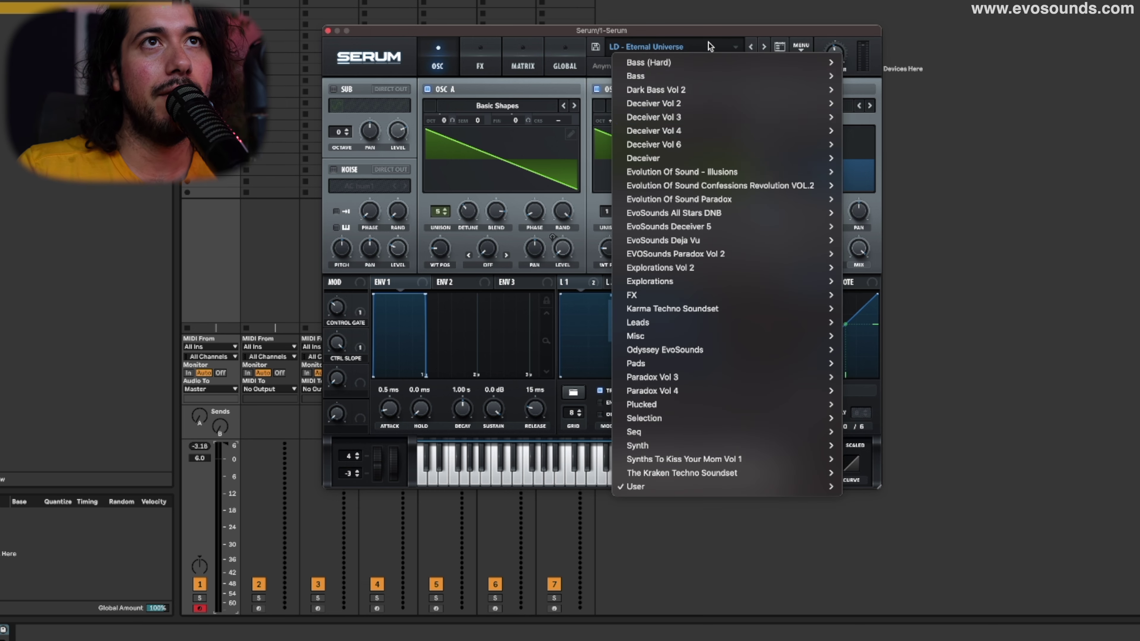
pyautogui.click(727, 360)
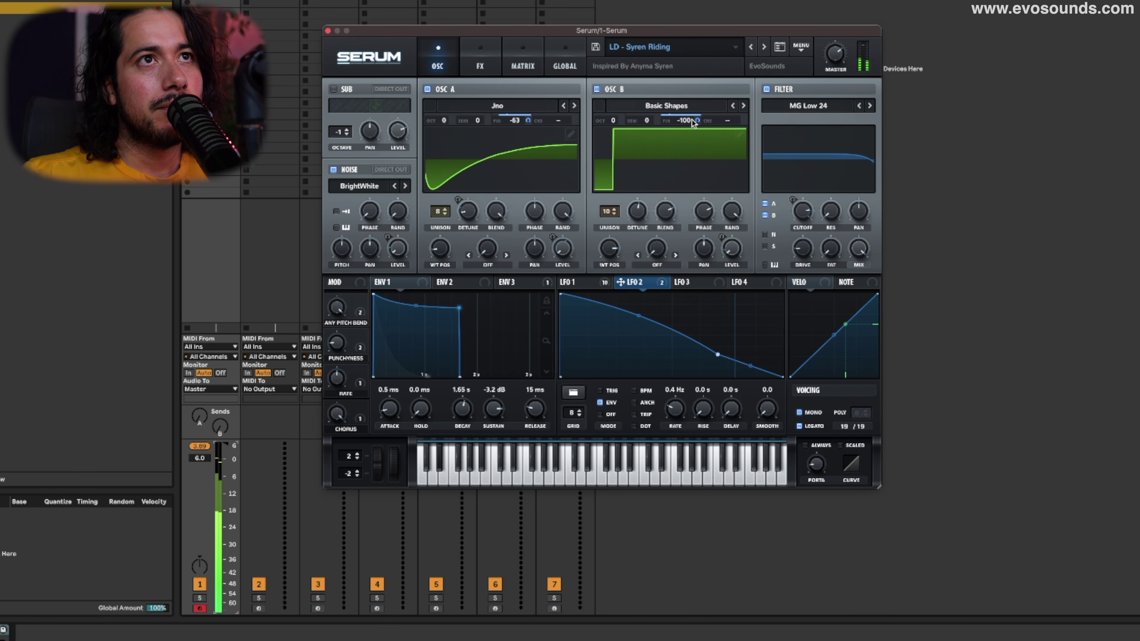
pyautogui.moveTo(693, 125)
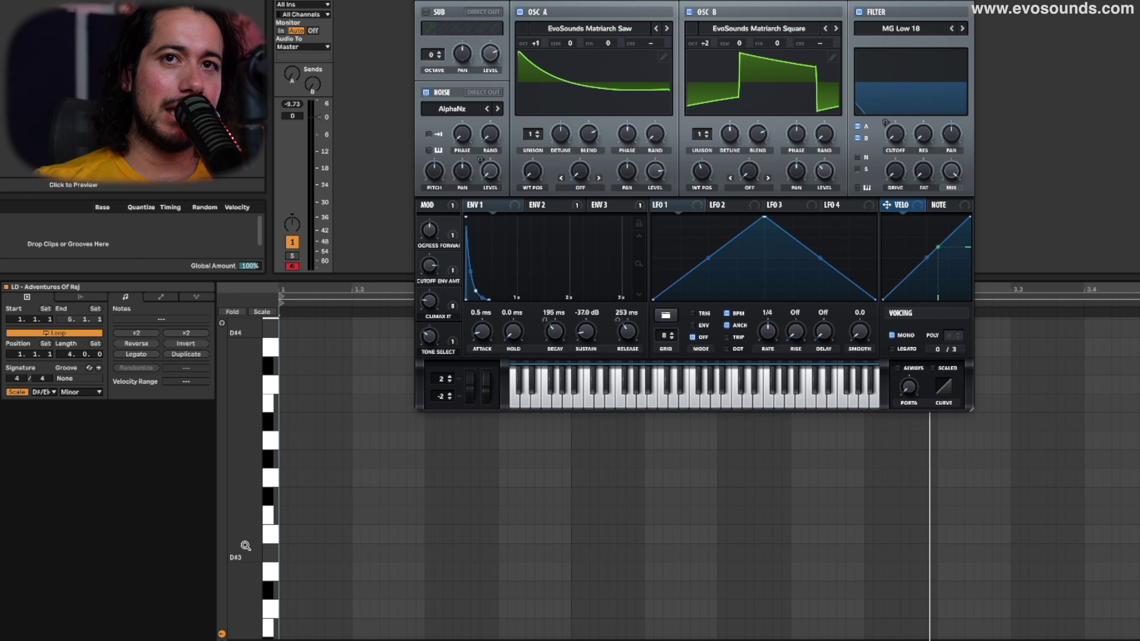
# Step: Add a trial note to the LD - Adventures Of Rej clip, raise it to F#3, then delete the notes
pyautogui.moveTo(246, 546); pyautogui.dragTo(283, 517)
pyautogui.click(286, 559)
pyautogui.doubleClick(285, 560)
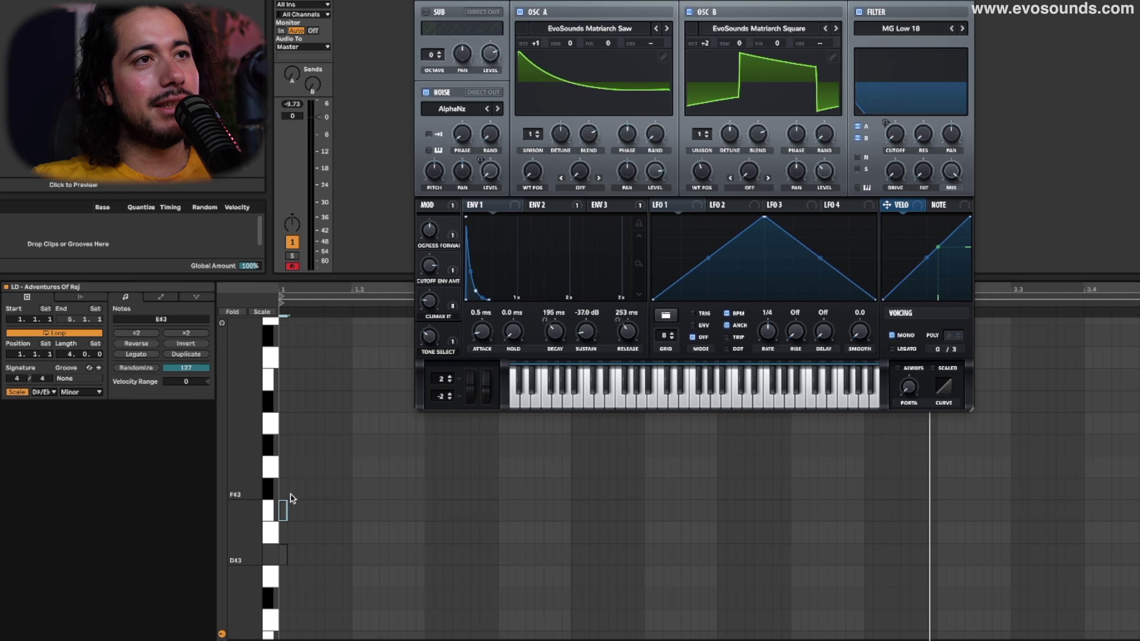
pyautogui.moveTo(287, 510); pyautogui.dragTo(289, 392)
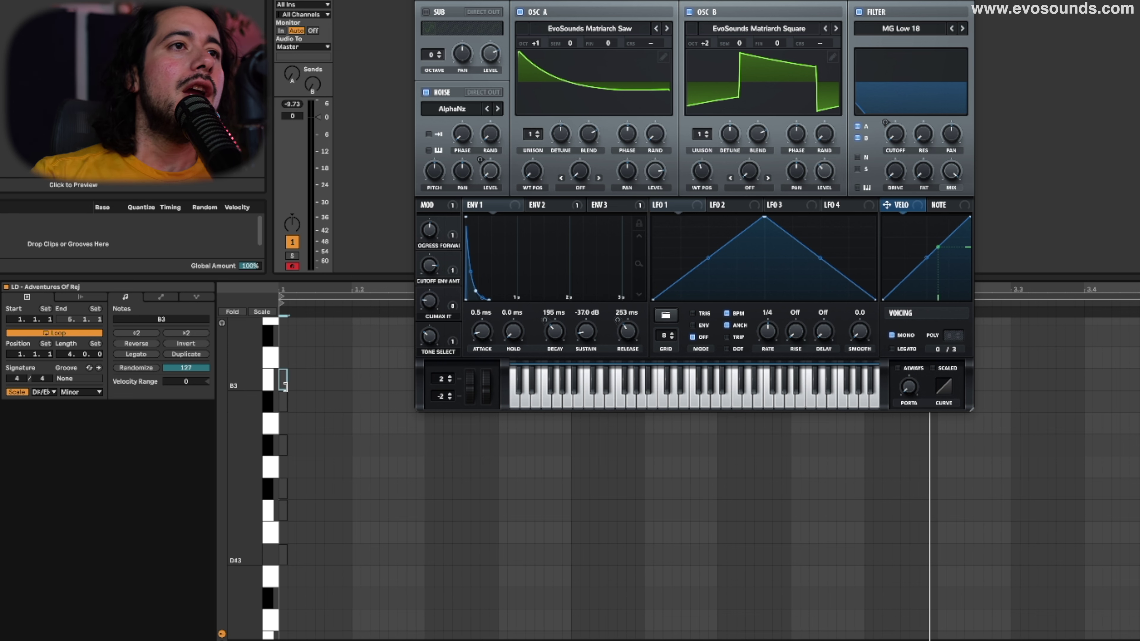
pyautogui.moveTo(307, 291)
pyautogui.mouseDown()
pyautogui.moveTo(327, 299)
pyautogui.moveTo(305, 288)
pyautogui.mouseUp()
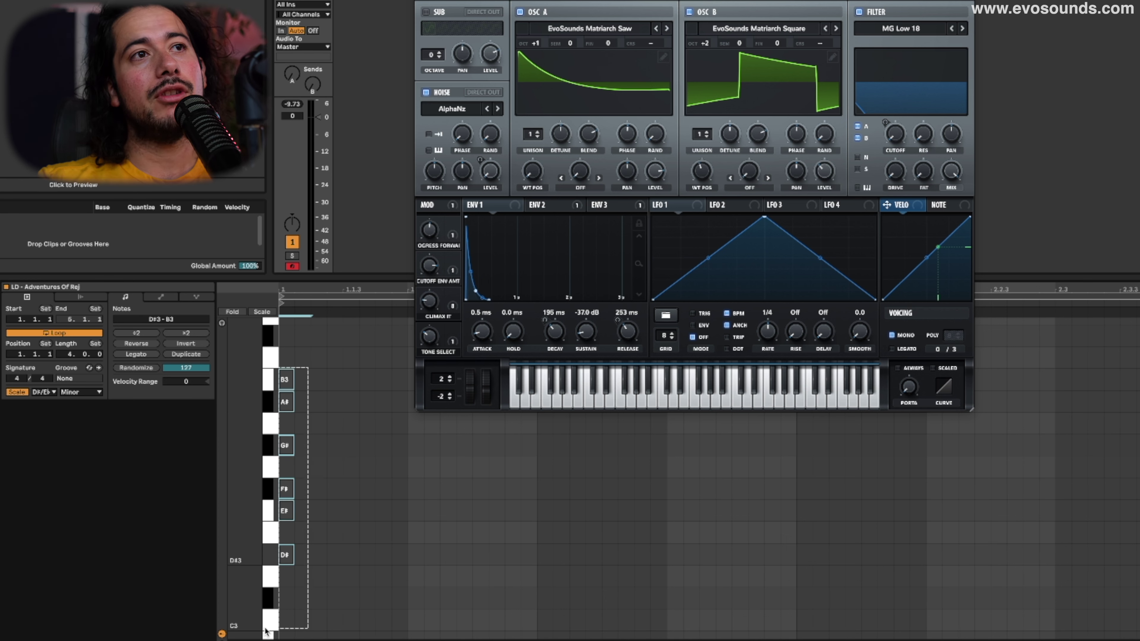
pyautogui.press('Delete')
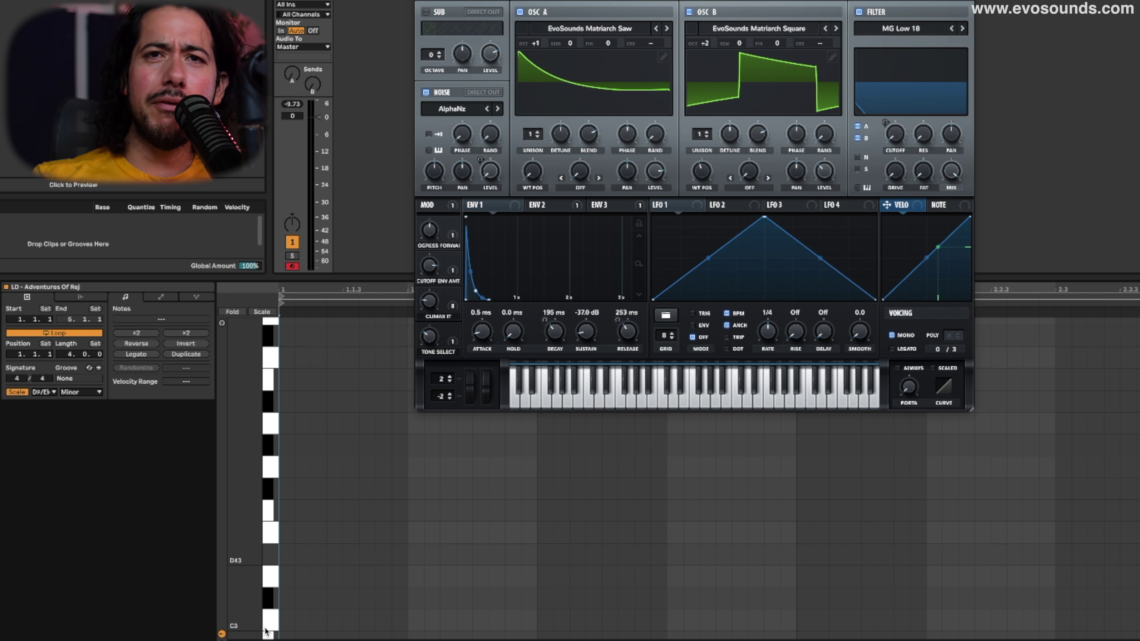
# Step: Add two D#3 notes and raise the second one to B3
pyautogui.doubleClick(286, 556)
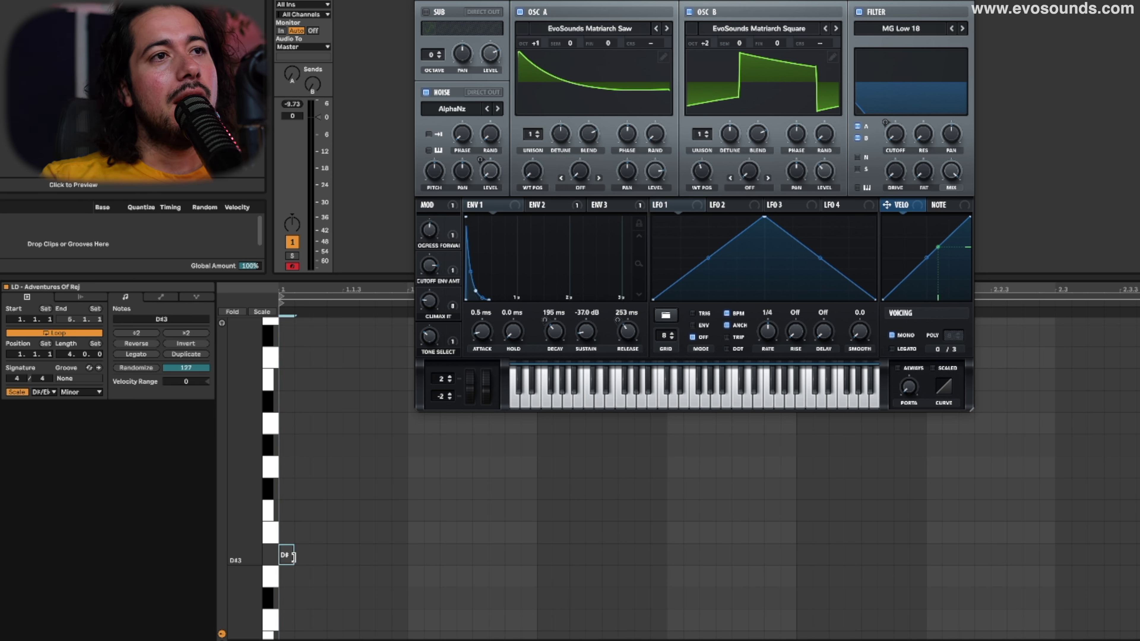
pyautogui.doubleClick(353, 557)
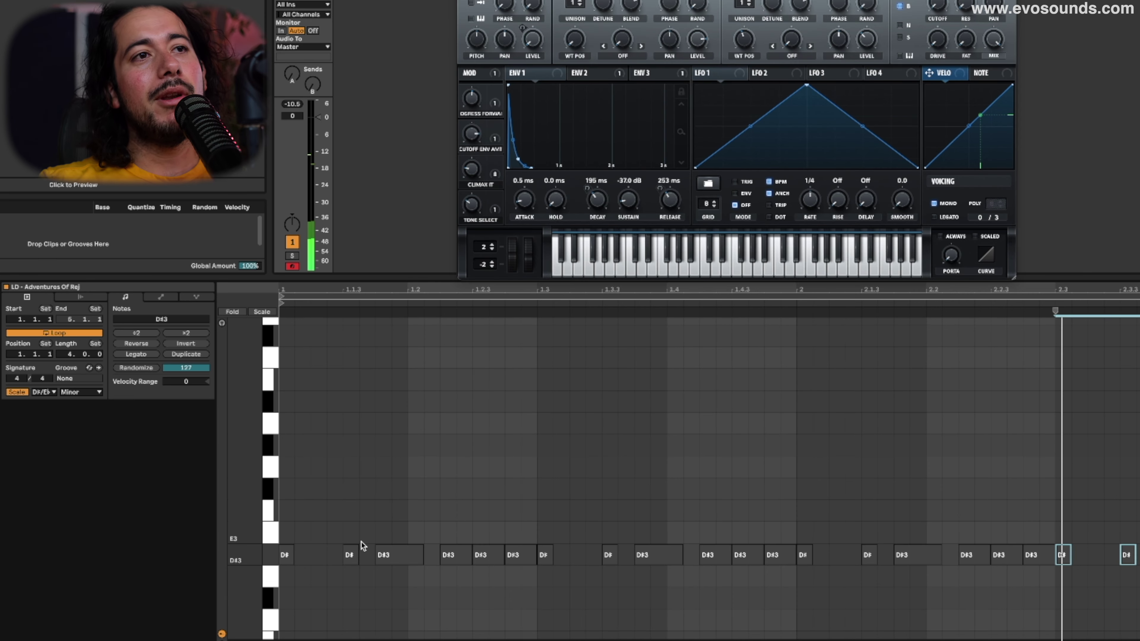
pyautogui.click(352, 555)
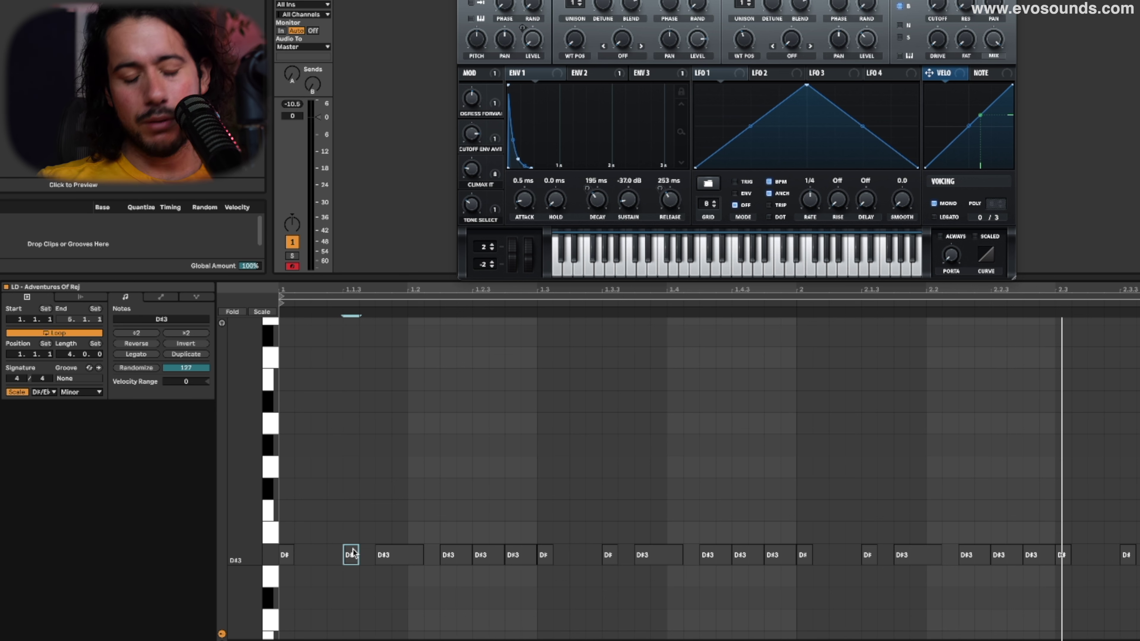
pyautogui.press('Up')
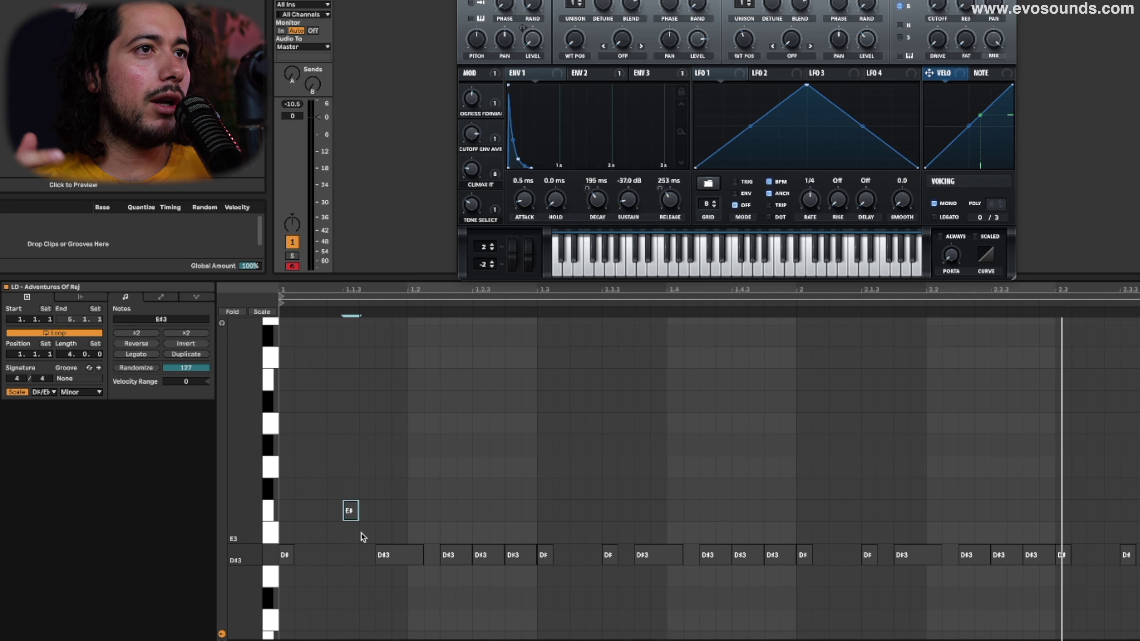
pyautogui.press('Up')
pyautogui.press('Down')
pyautogui.press('Up')
pyautogui.press('Up')
pyautogui.press('Up')
pyautogui.press('Up')
pyautogui.press('Up')
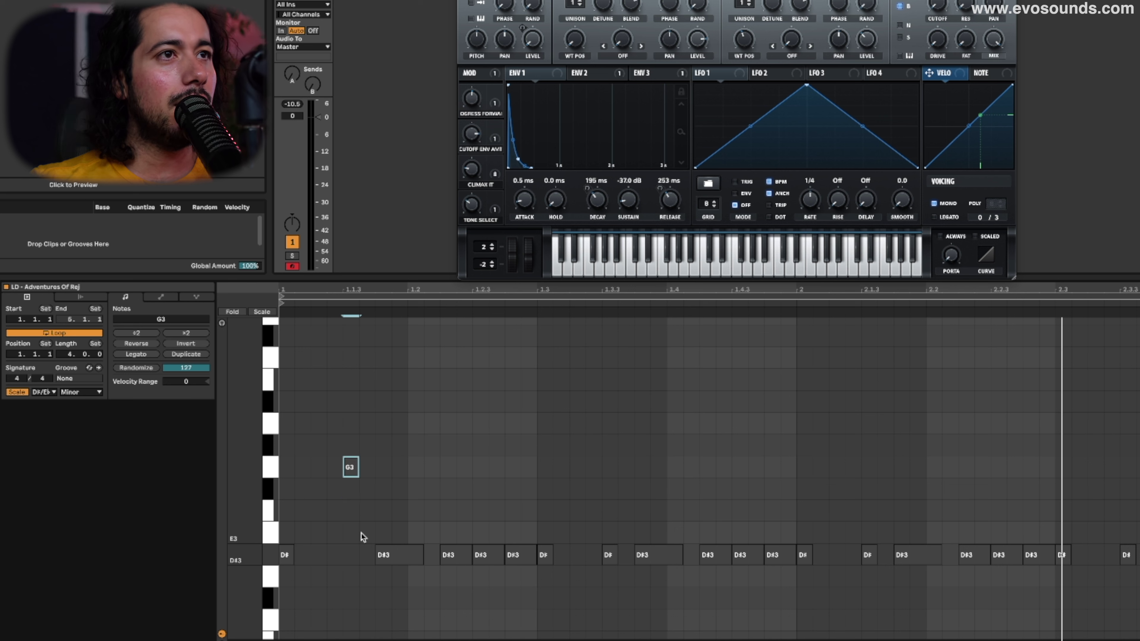
pyautogui.press('Up')
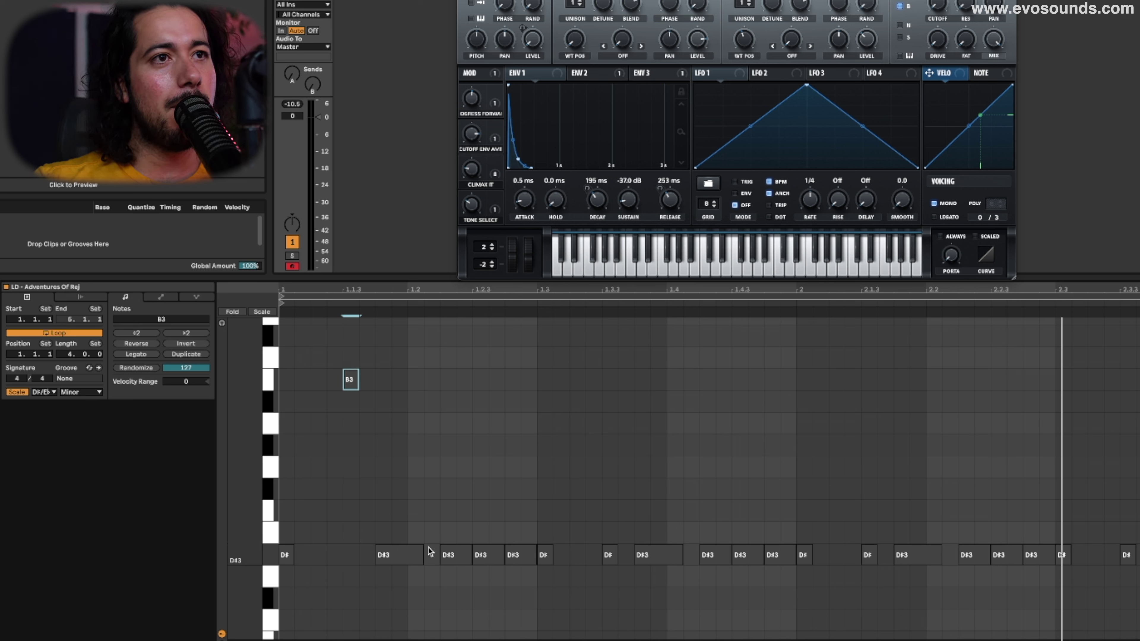
# Step: Raise the following D#3 notes to A#3, G#3, B3 and A#3
pyautogui.click(412, 553)
pyautogui.press('Up')
pyautogui.press('Up')
pyautogui.press('Up')
pyautogui.press('Up')
pyautogui.press('Up')
pyautogui.press('Up')
pyautogui.press('Up')
pyautogui.press('space')
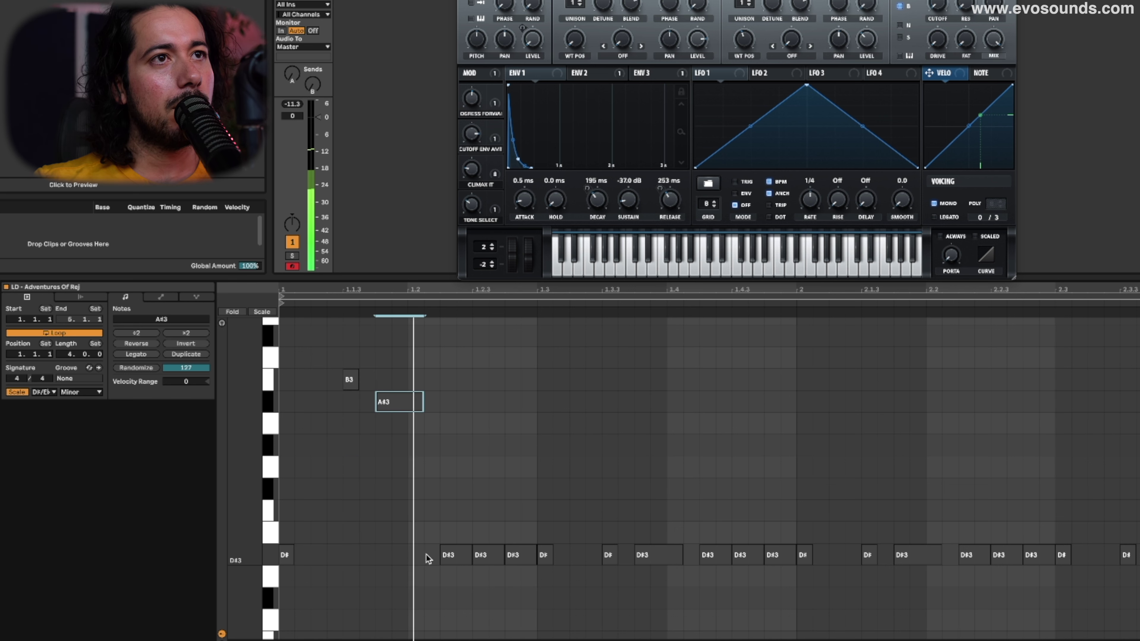
pyautogui.click(439, 555)
pyautogui.press('Up')
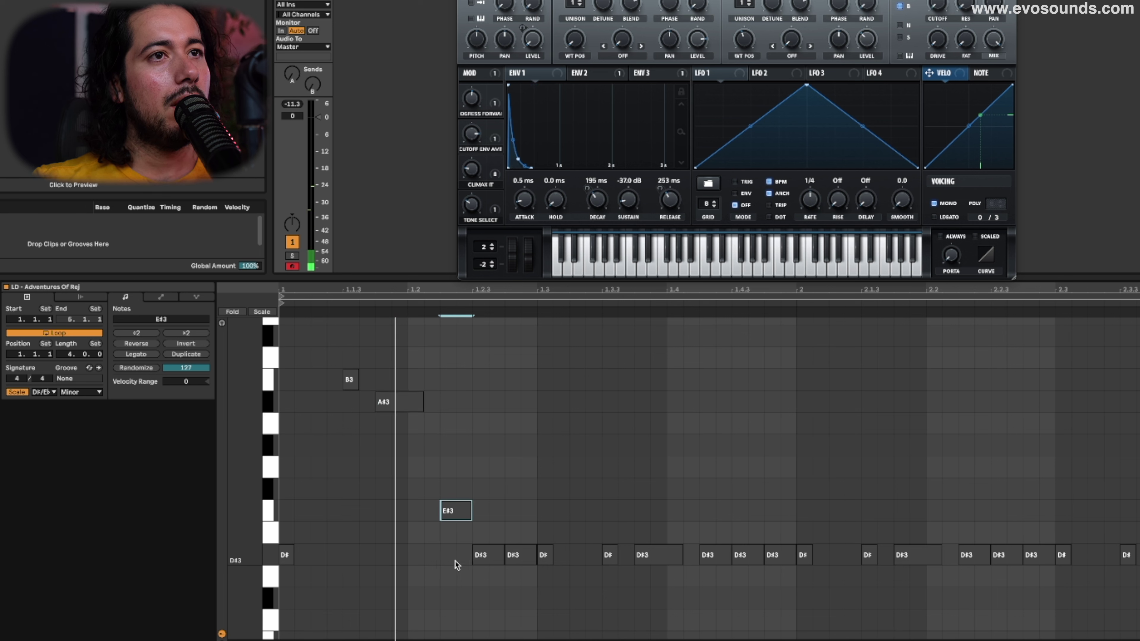
pyautogui.press('Up')
pyautogui.press('Up')
pyautogui.press('Up')
pyautogui.click(486, 560)
pyautogui.press('Up')
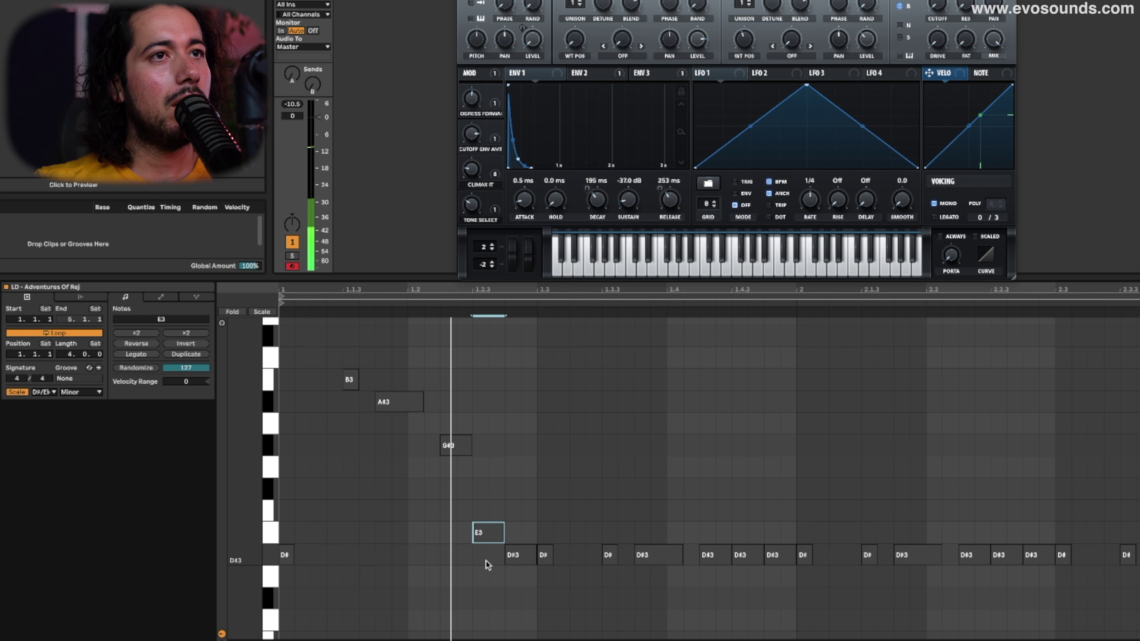
pyautogui.press('Up')
pyautogui.press('Up')
pyautogui.press('Up')
pyautogui.press('Up')
pyautogui.press('Up')
pyautogui.press('Up')
pyautogui.press('Up')
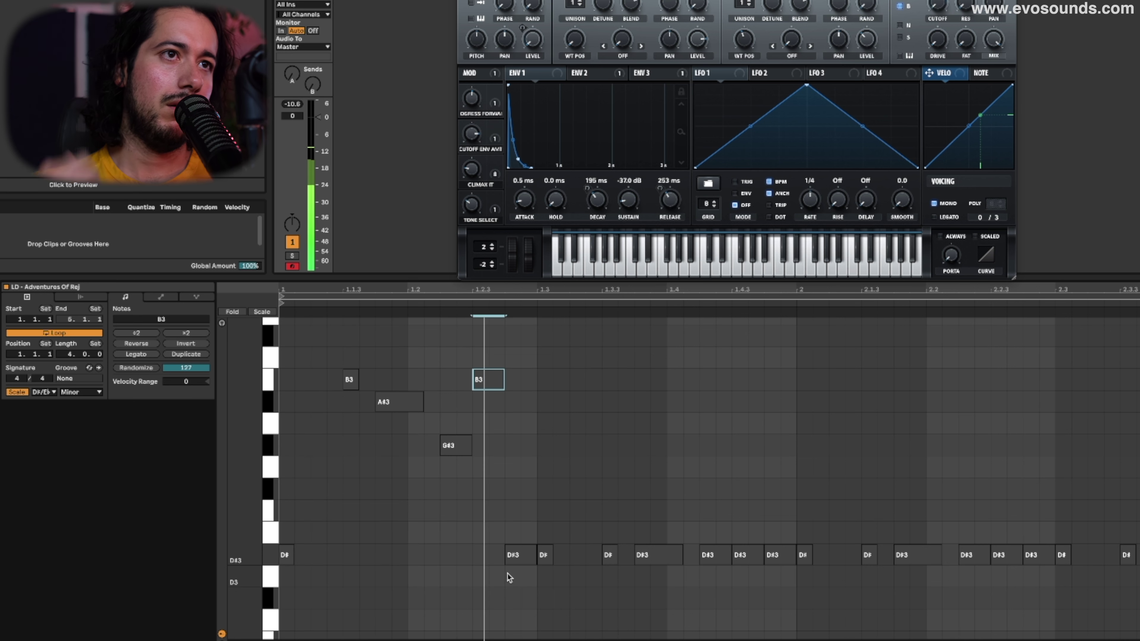
pyautogui.moveTo(516, 556); pyautogui.dragTo(513, 399)
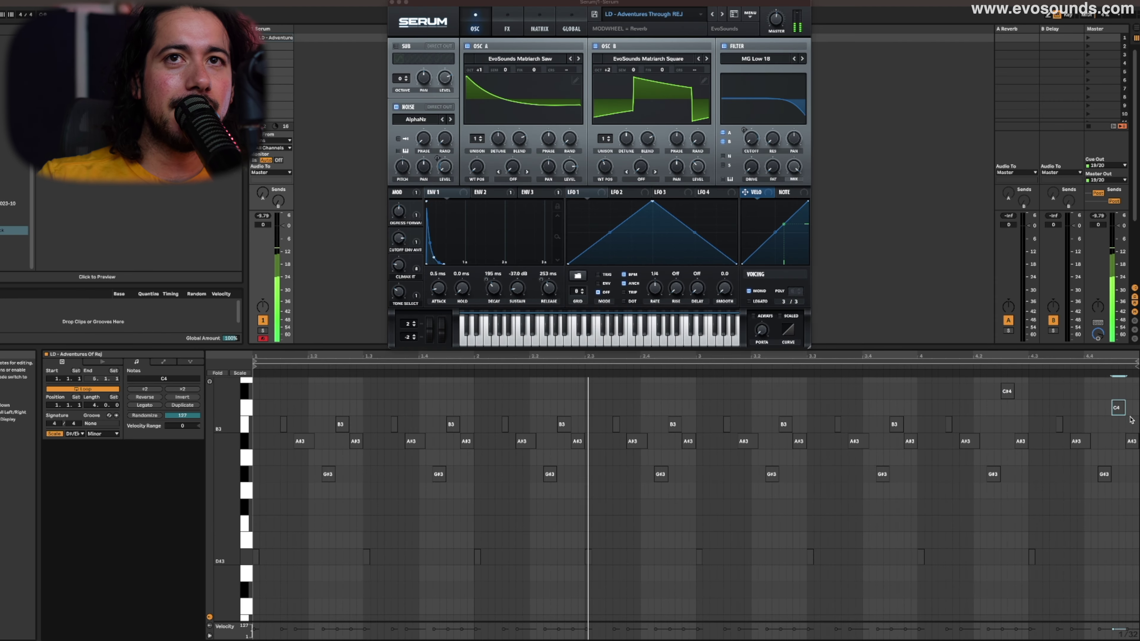
# Step: Raise the final high note to C#4 and lower Serum's CLIMAX IT macro to 70%
pyautogui.press('Up')
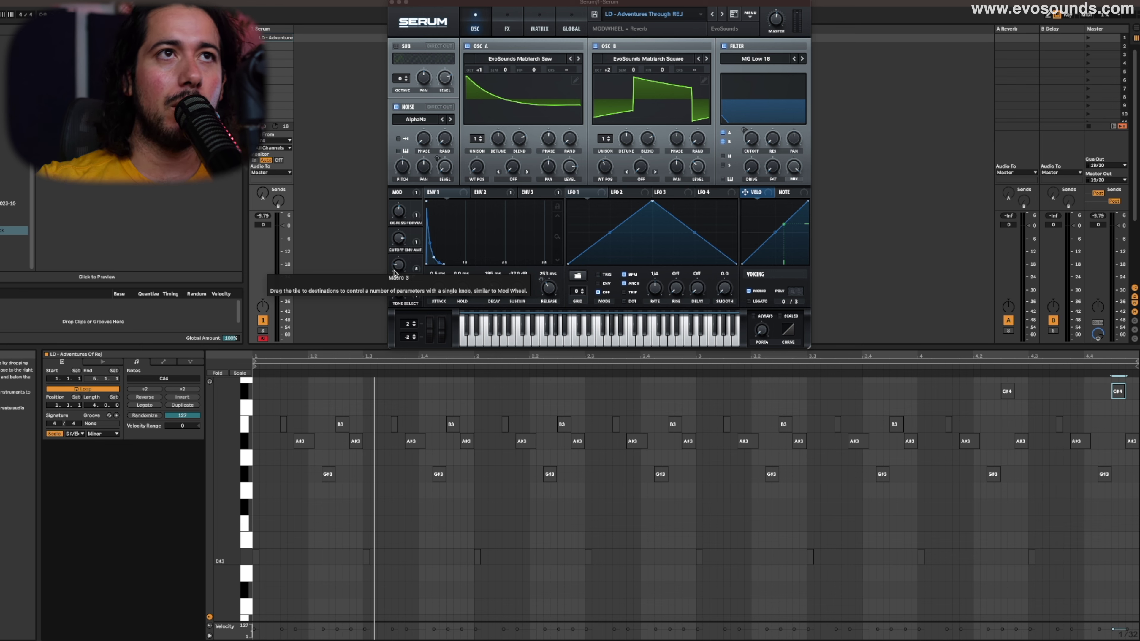
pyautogui.moveTo(414, 258)
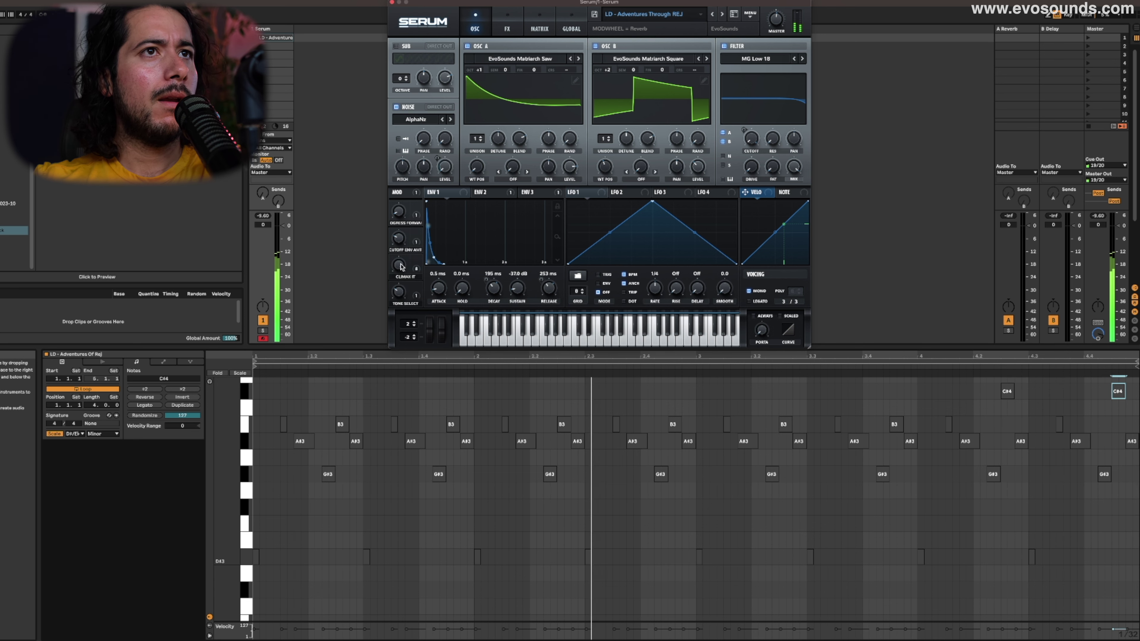
pyautogui.moveTo(399, 275); pyautogui.dragTo(397, 292)
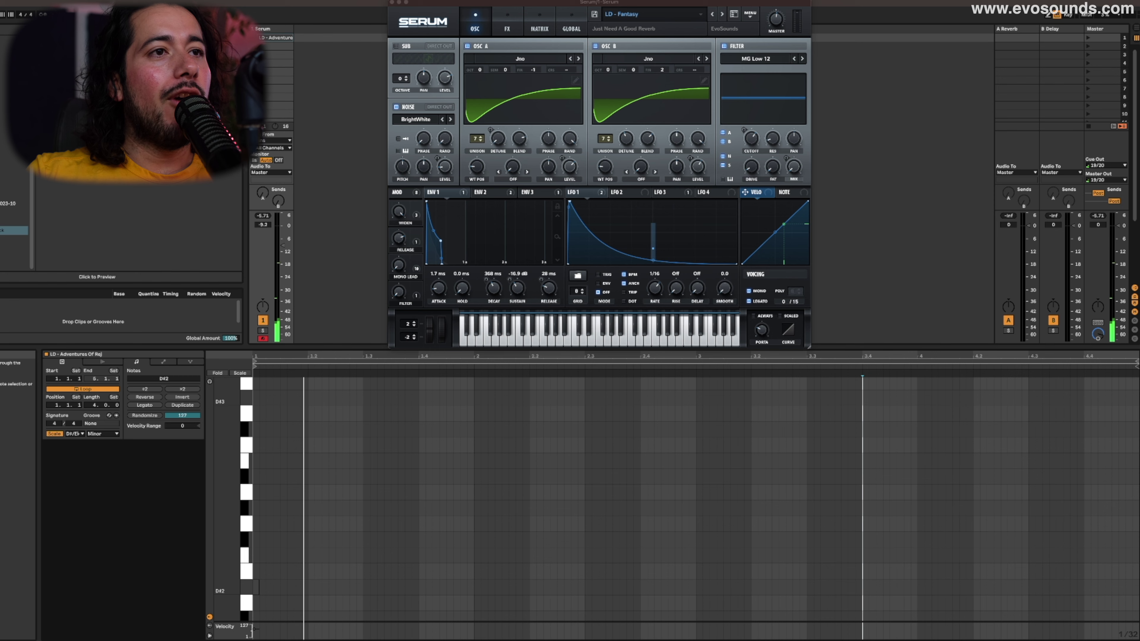
pyautogui.scroll(-1, 265, 568)
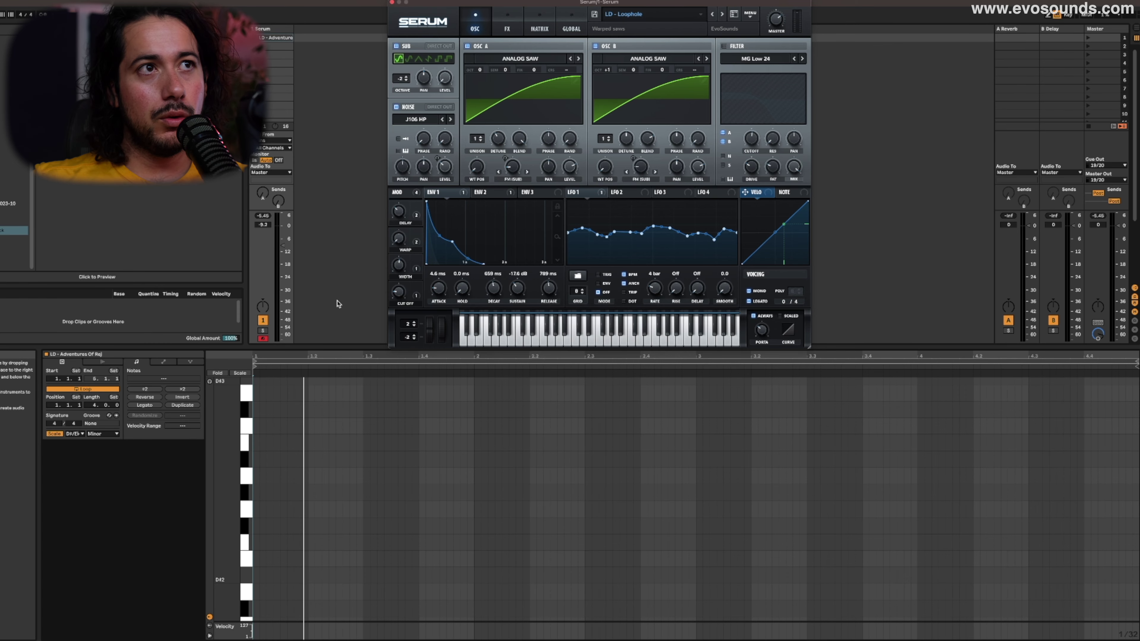
# Step: Enlarge the piano roll with taller keys and set Serum's PORTA glide to 2 ms
pyautogui.moveTo(287, 349); pyautogui.dragTo(287, 278)
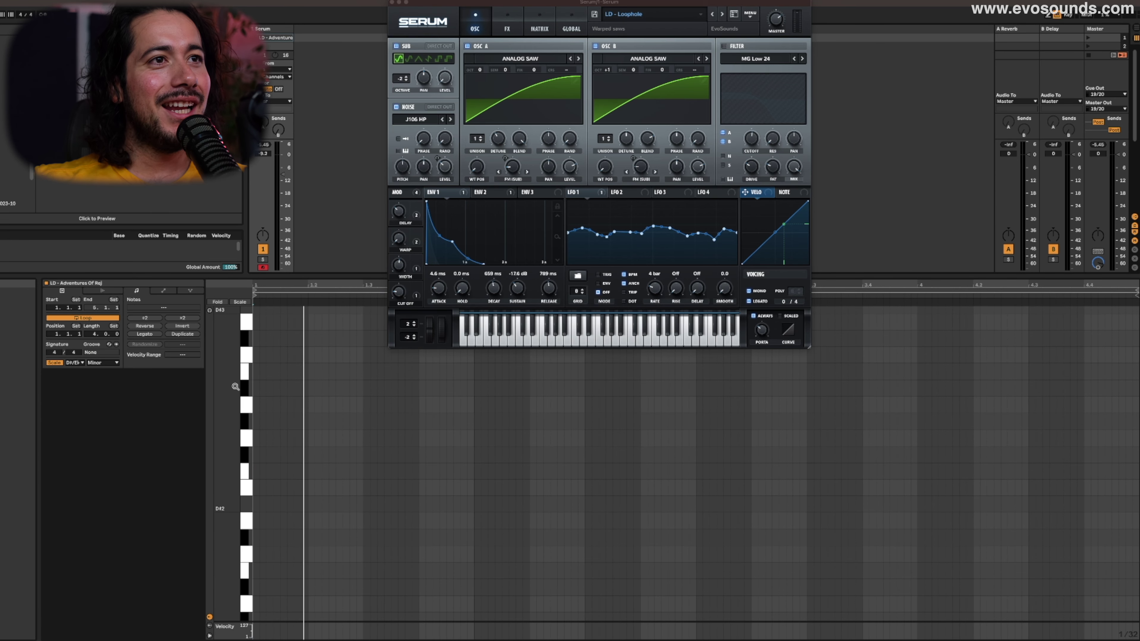
pyautogui.moveTo(222, 450); pyautogui.dragTo(233, 542)
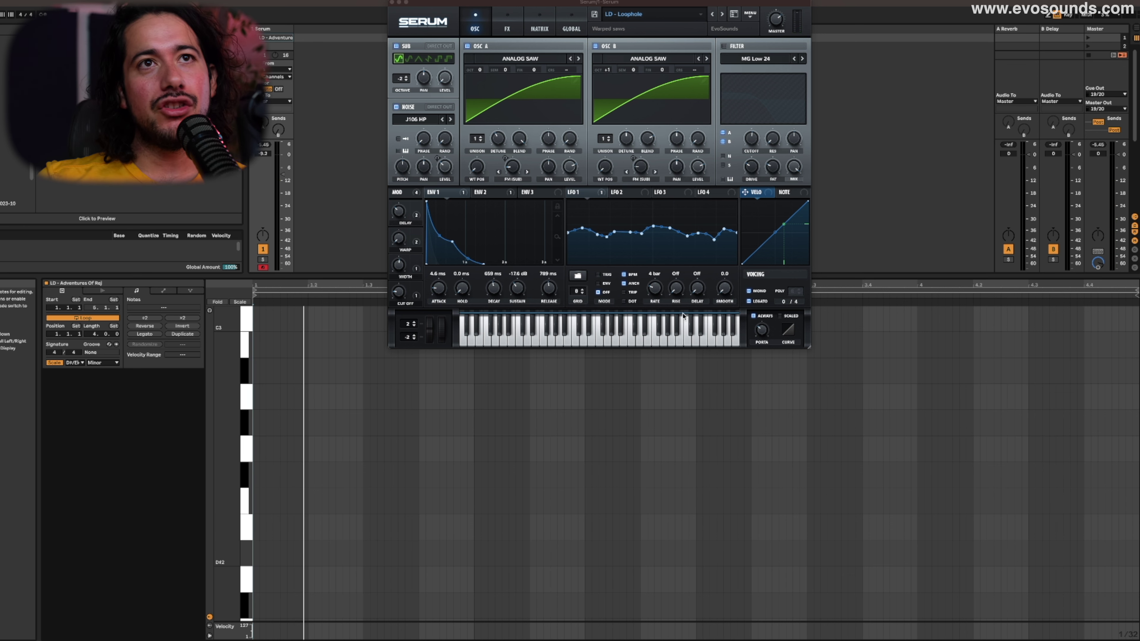
pyautogui.click(759, 297)
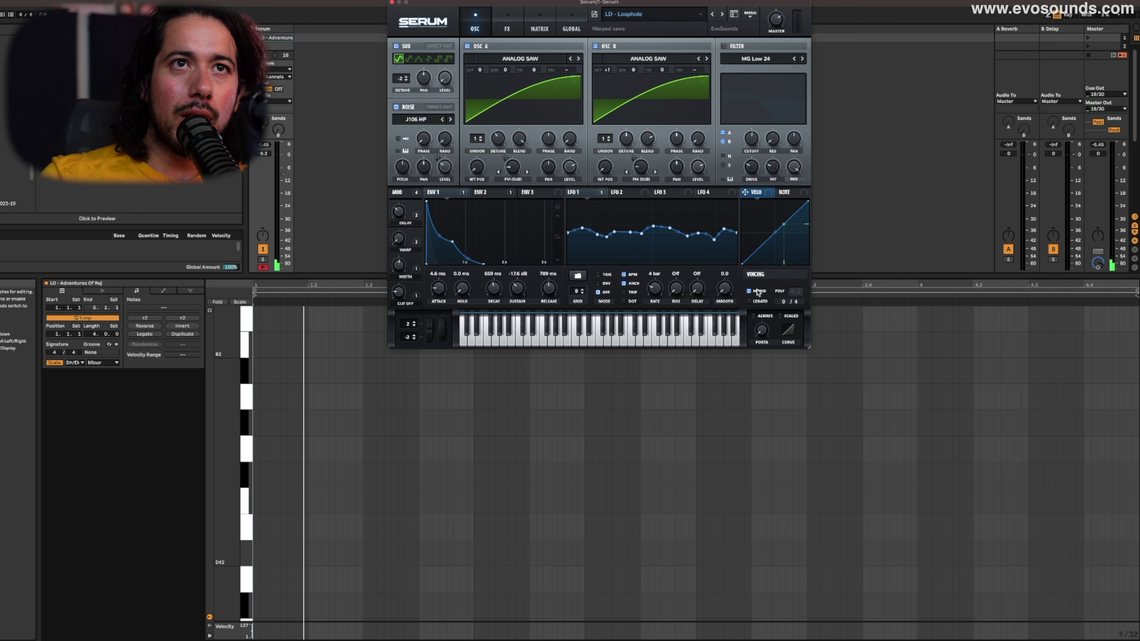
pyautogui.moveTo(762, 329); pyautogui.dragTo(771, 307)
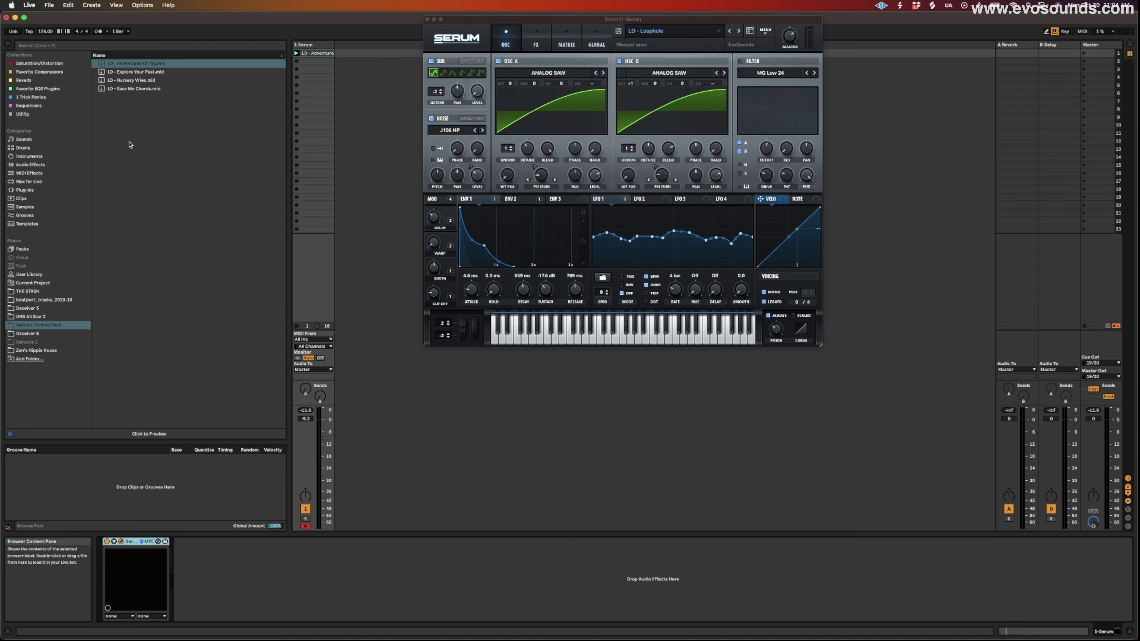
# Step: Add an Arpeggiator set to the Up style in front of Serum
pyautogui.click(47, 173)
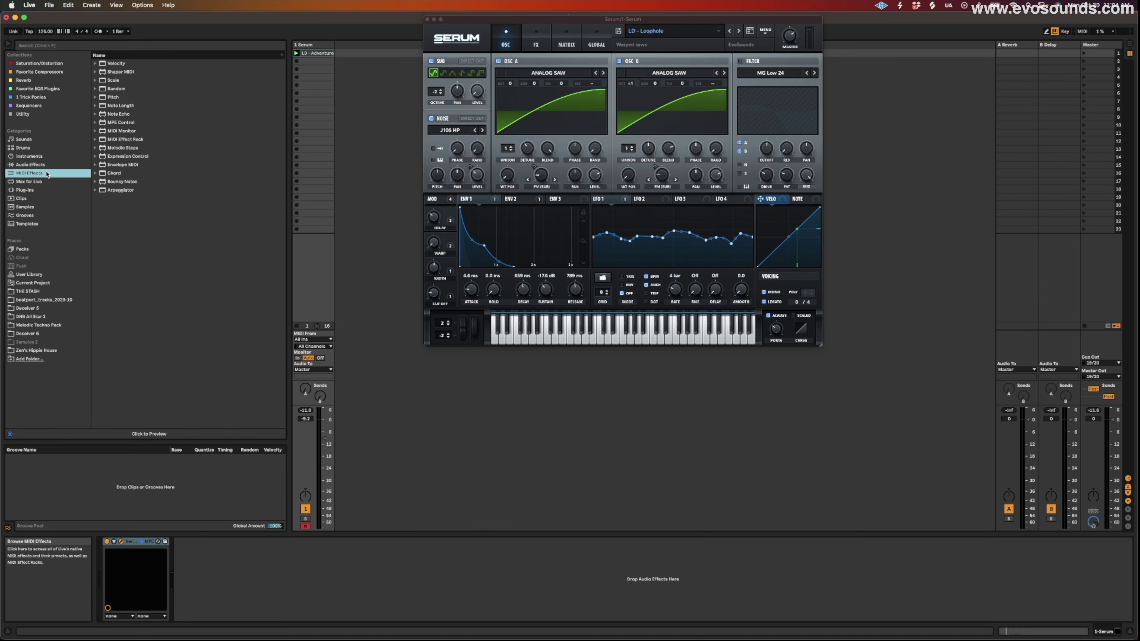
pyautogui.click(138, 49)
pyautogui.write('ARP')
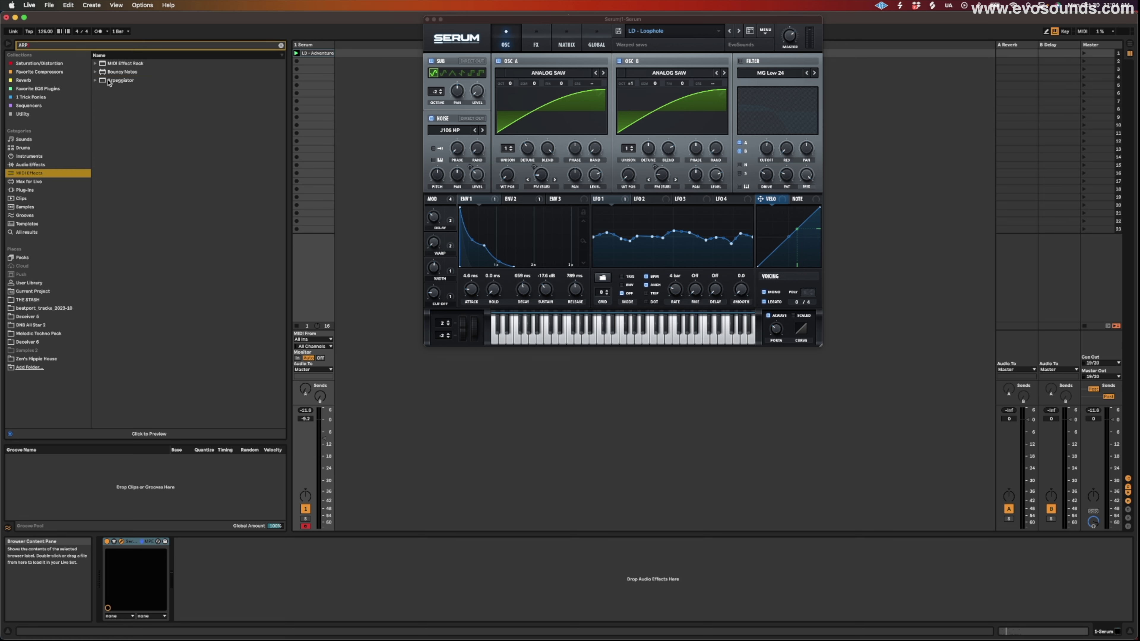
pyautogui.moveTo(115, 80); pyautogui.dragTo(137, 579)
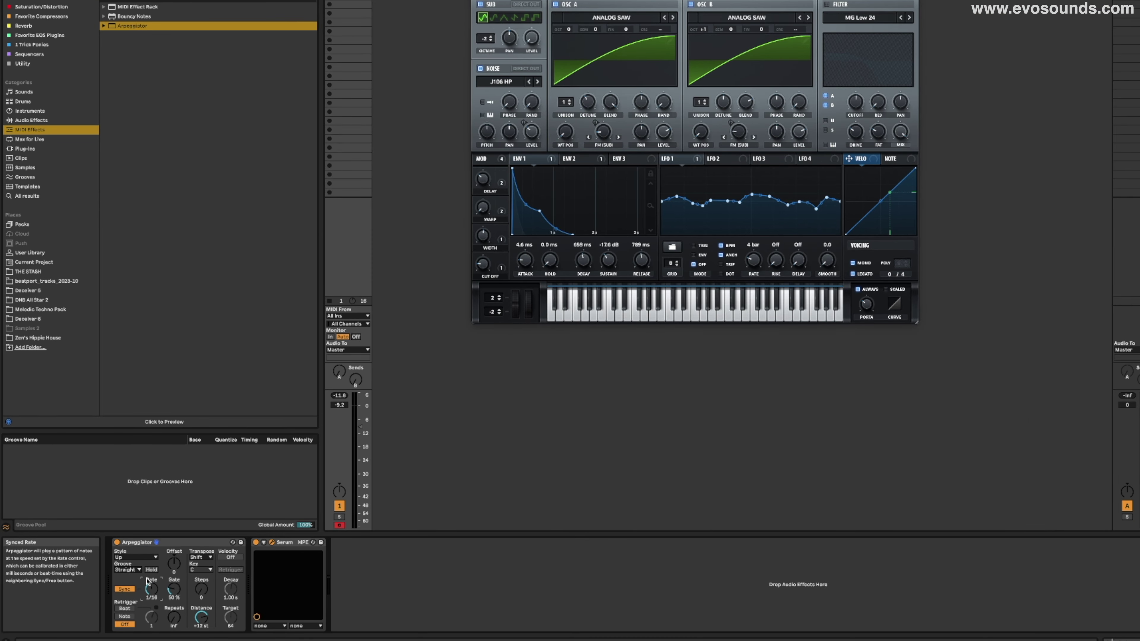
pyautogui.click(126, 558)
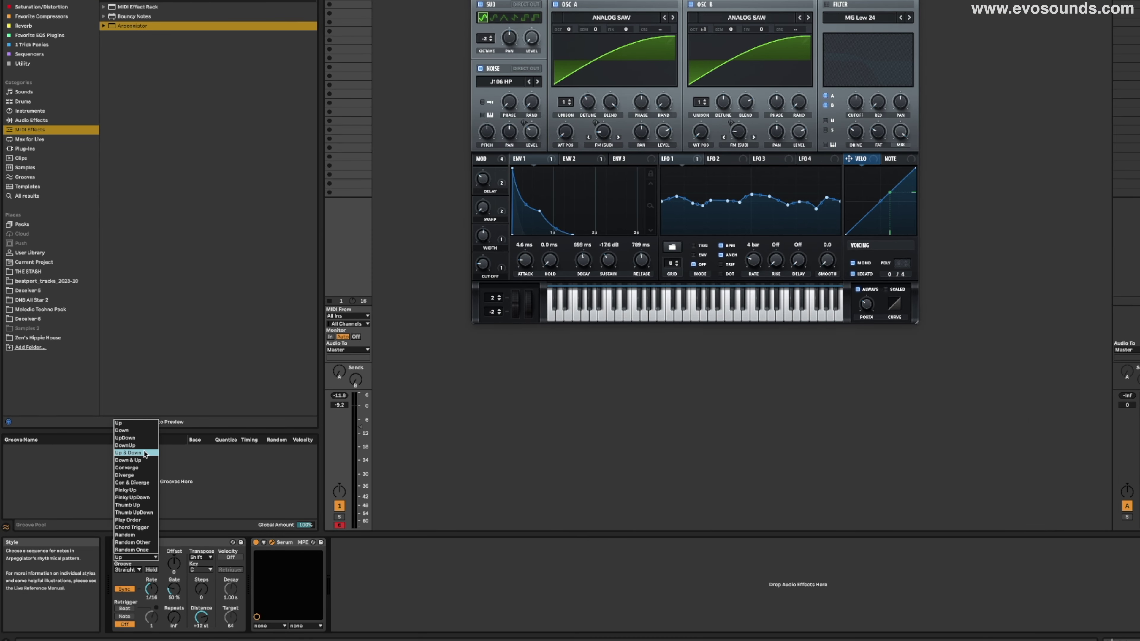
pyautogui.click(135, 422)
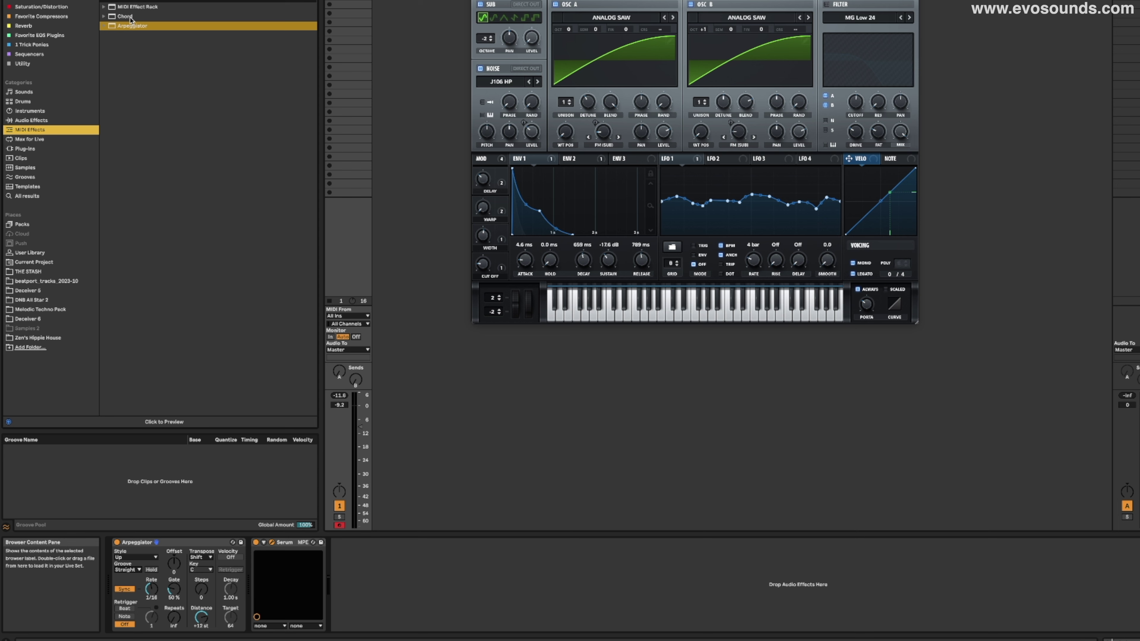
# Step: Place a Chord effect before the Arpeggiator, then return to the Clip View
pyautogui.moveTo(130, 19); pyautogui.dragTo(157, 484)
pyautogui.moveTo(105, 598); pyautogui.dragTo(159, 555)
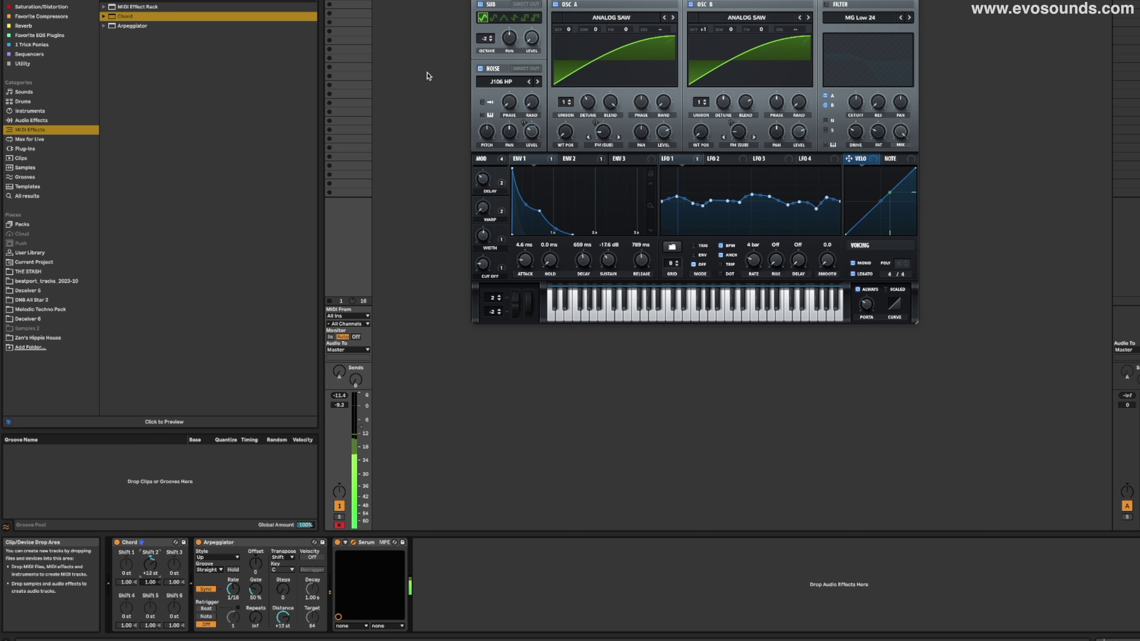
pyautogui.hotkey('shift', 'Tab')
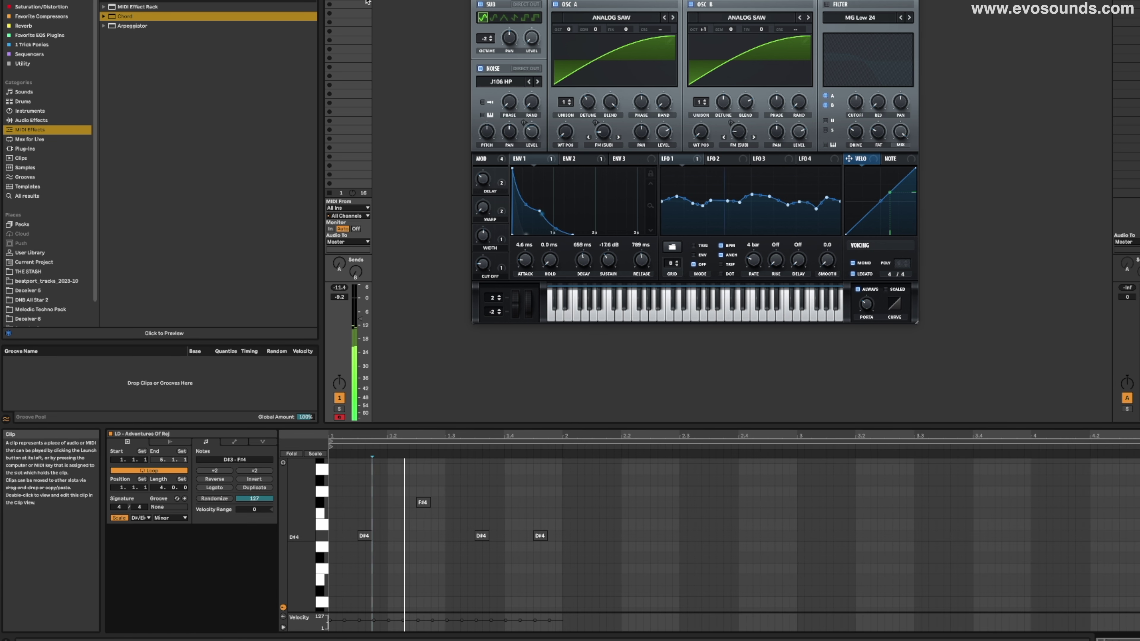